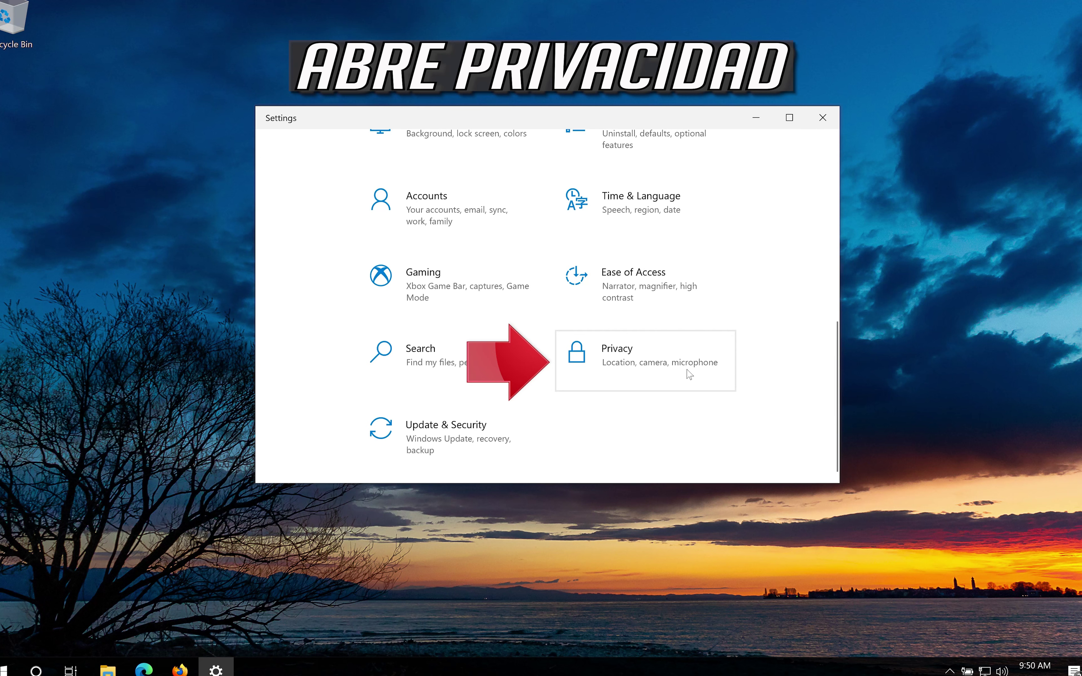
# Step: Open the Camera page in the Privacy settings, under App permissions
pyautogui.click(689, 374)
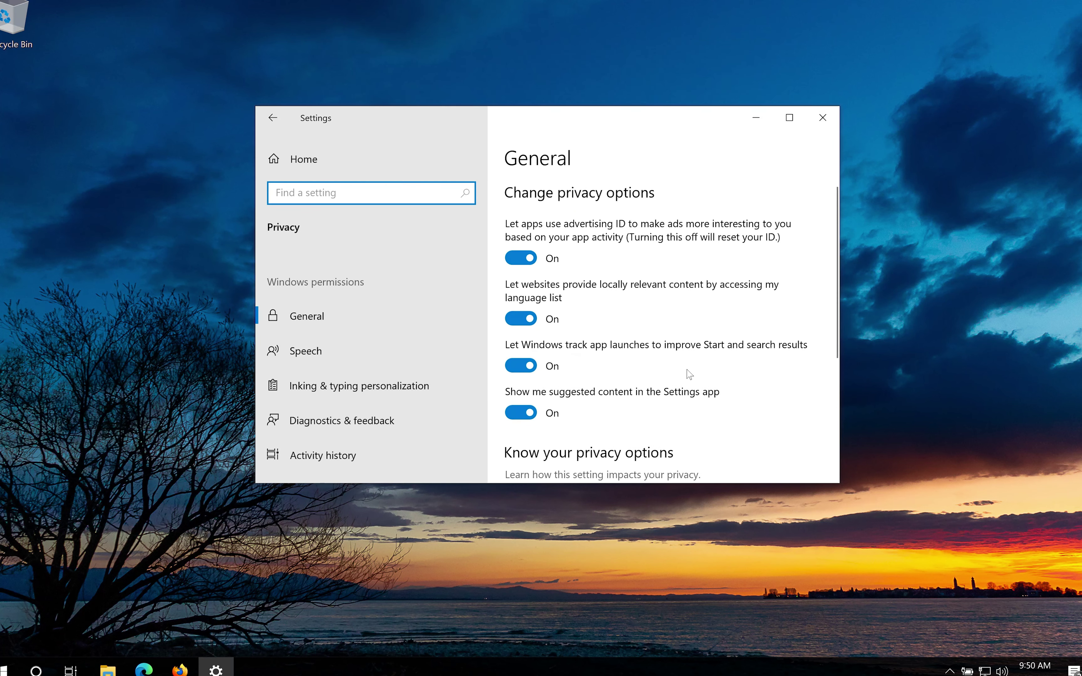
pyautogui.scroll(-5, 358, 336)
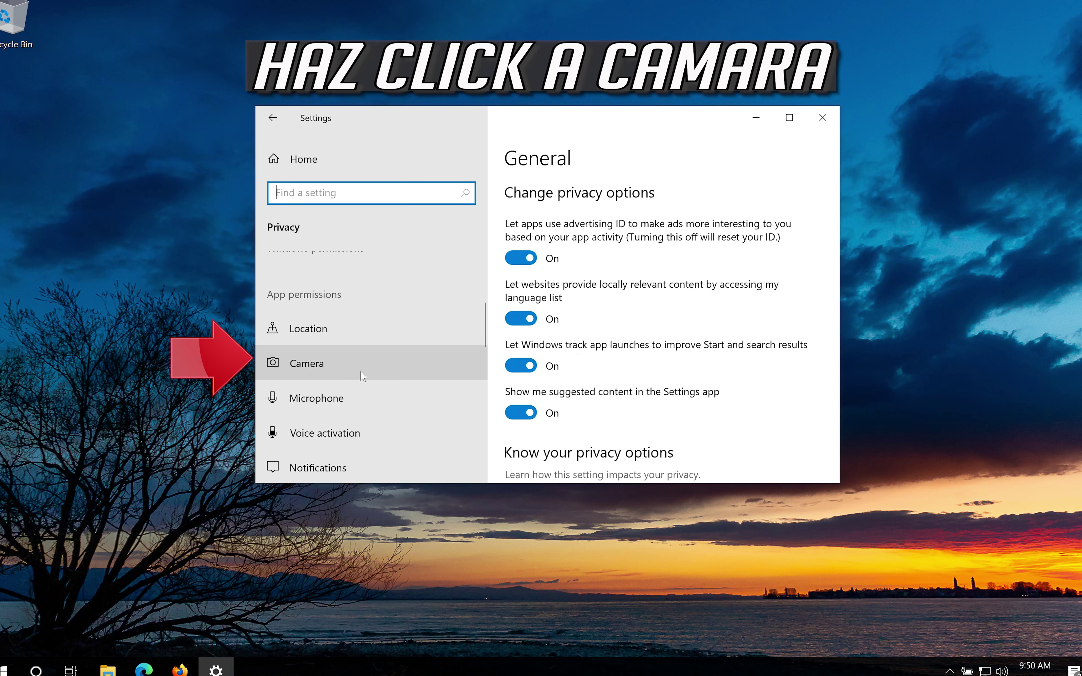
pyautogui.click(395, 364)
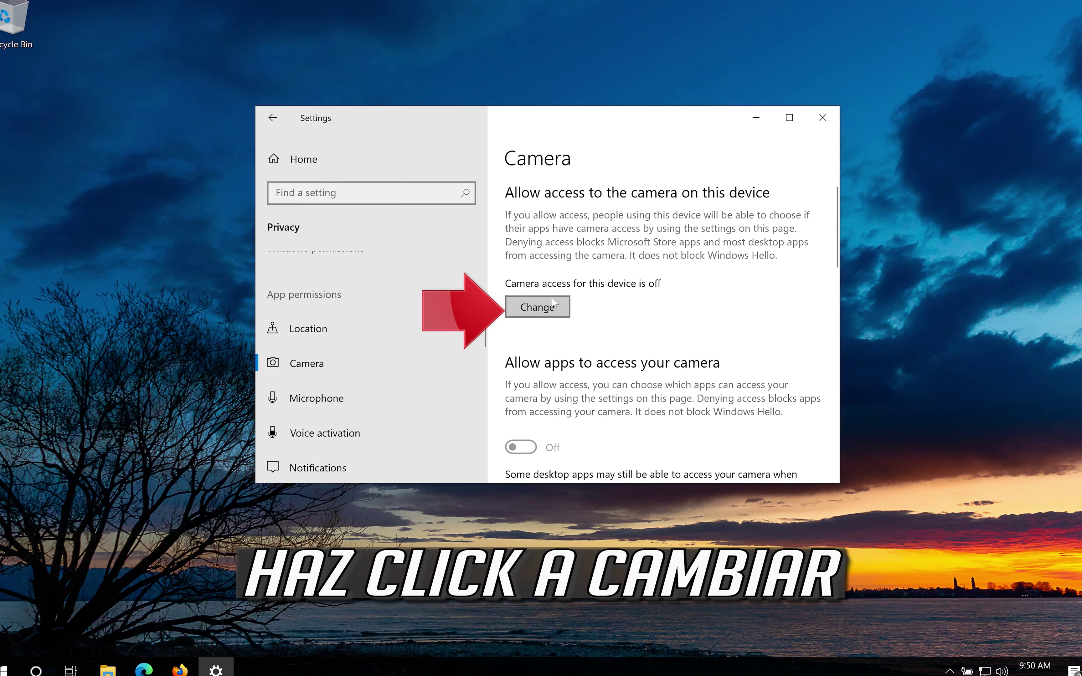
# Step: Turn on camera access for this device and allow apps to access the camera
pyautogui.click(549, 300)
pyautogui.click(544, 312)
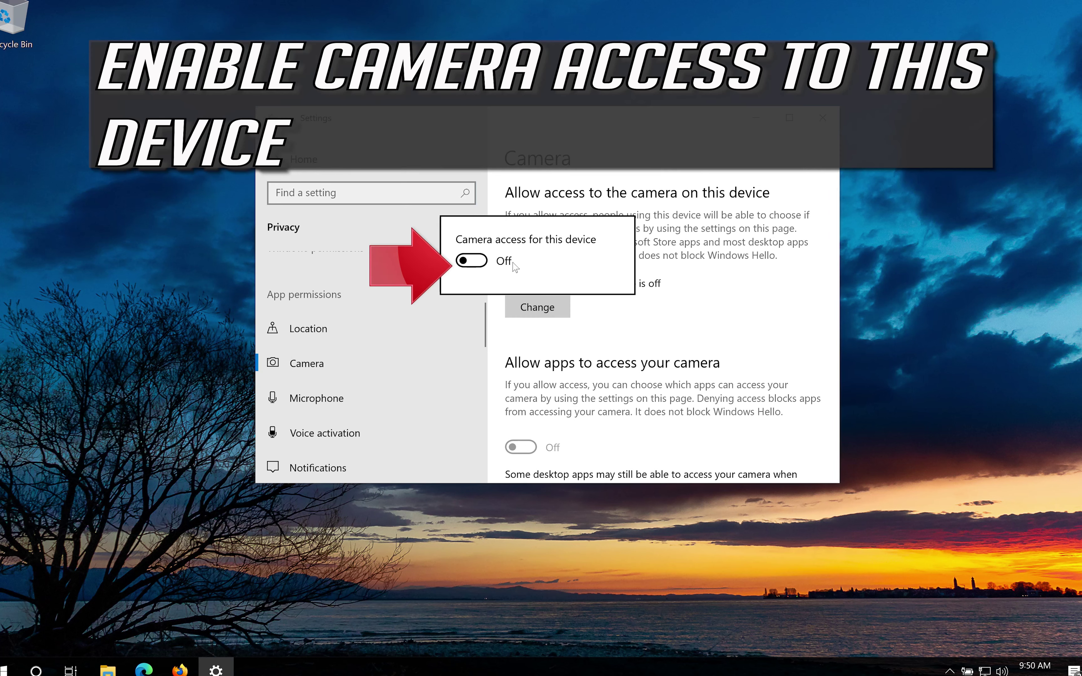
pyautogui.click(480, 263)
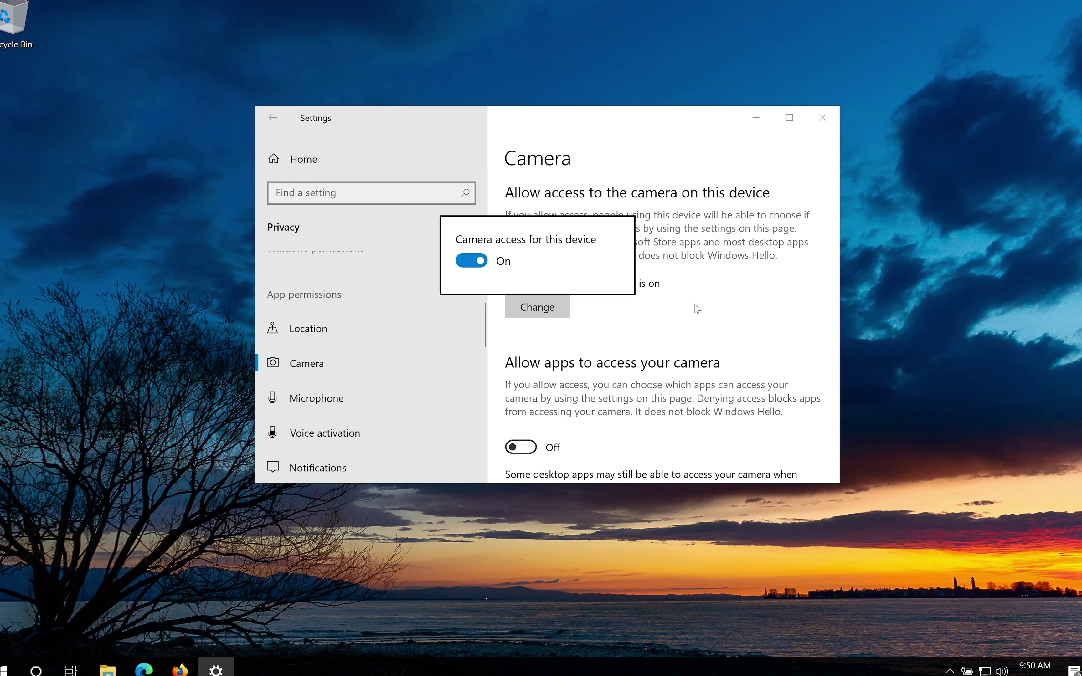
pyautogui.click(708, 285)
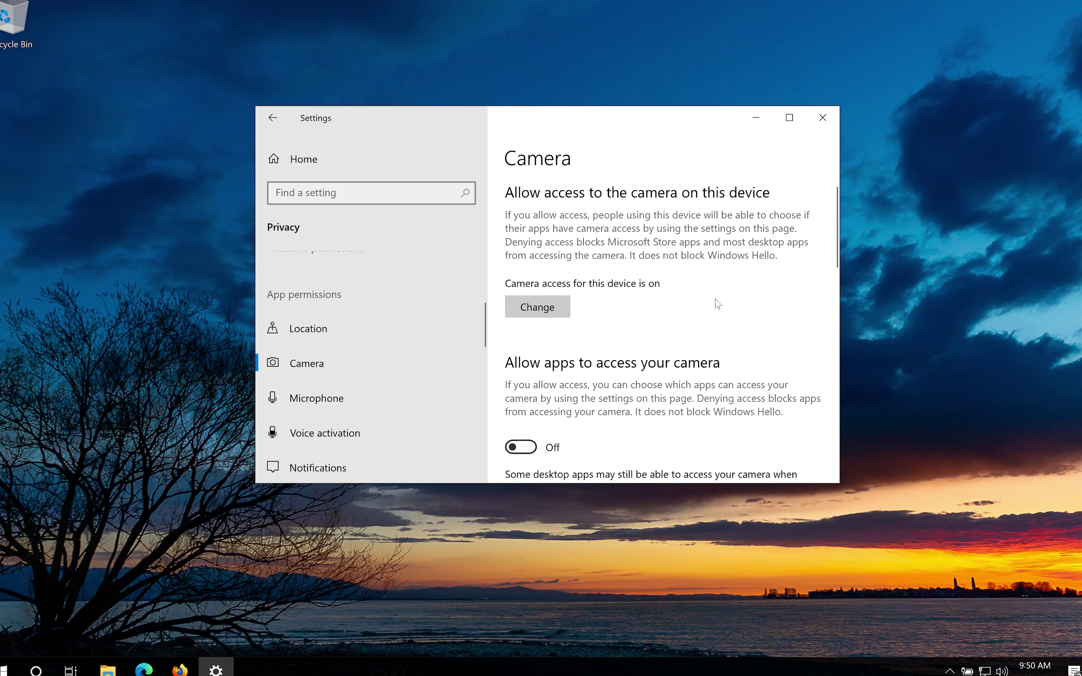
pyautogui.scroll(-3, 717, 304)
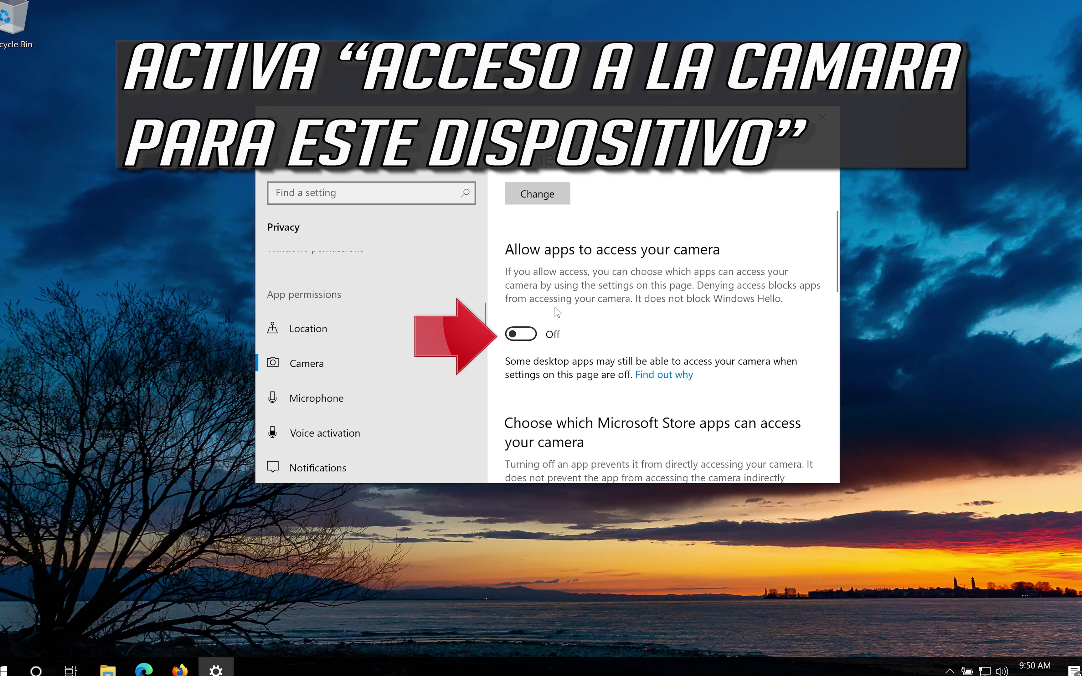
pyautogui.click(531, 341)
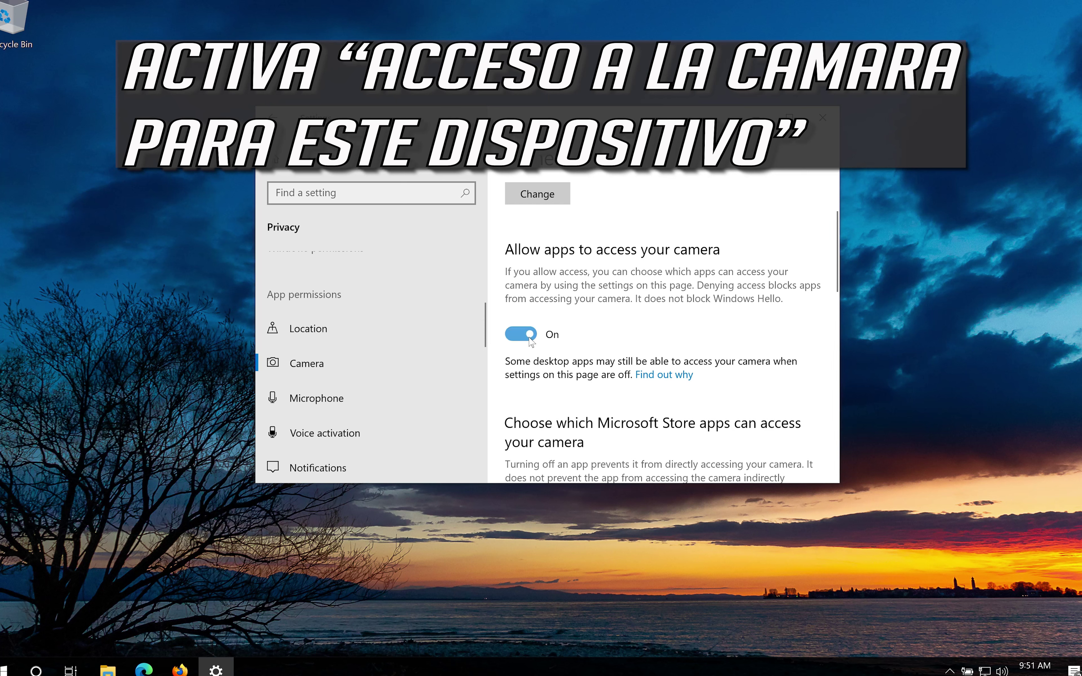
# Step: Review the camera access of the individual Microsoft Store apps and of desktop apps, and close the settings
pyautogui.scroll(-5, 682, 298)
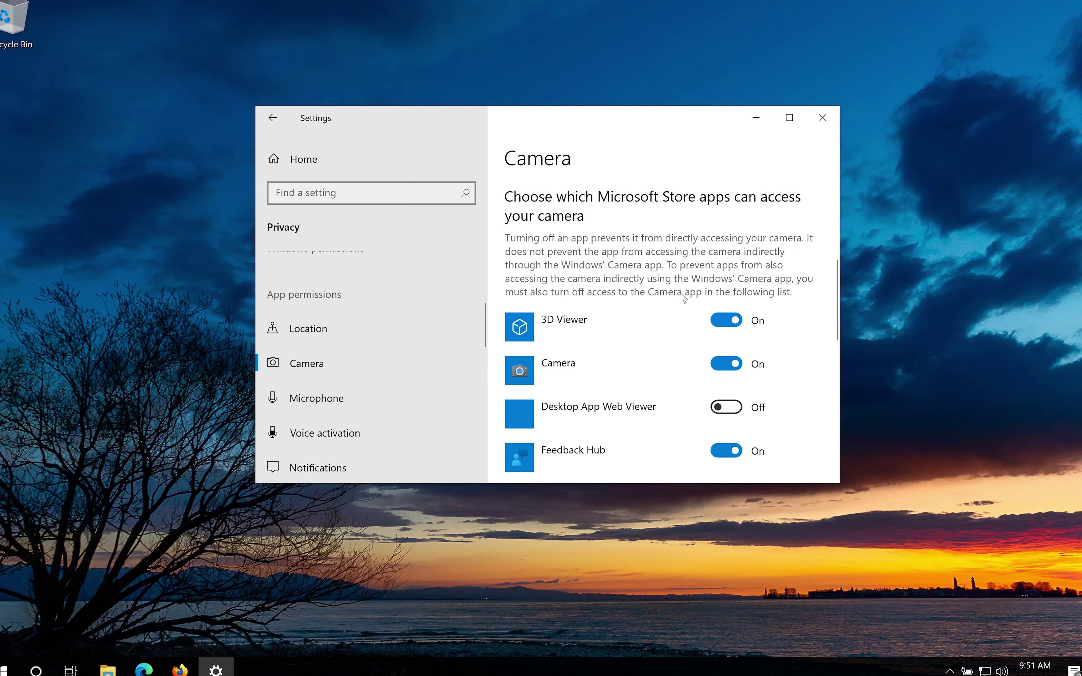
pyautogui.scroll(-3, 683, 300)
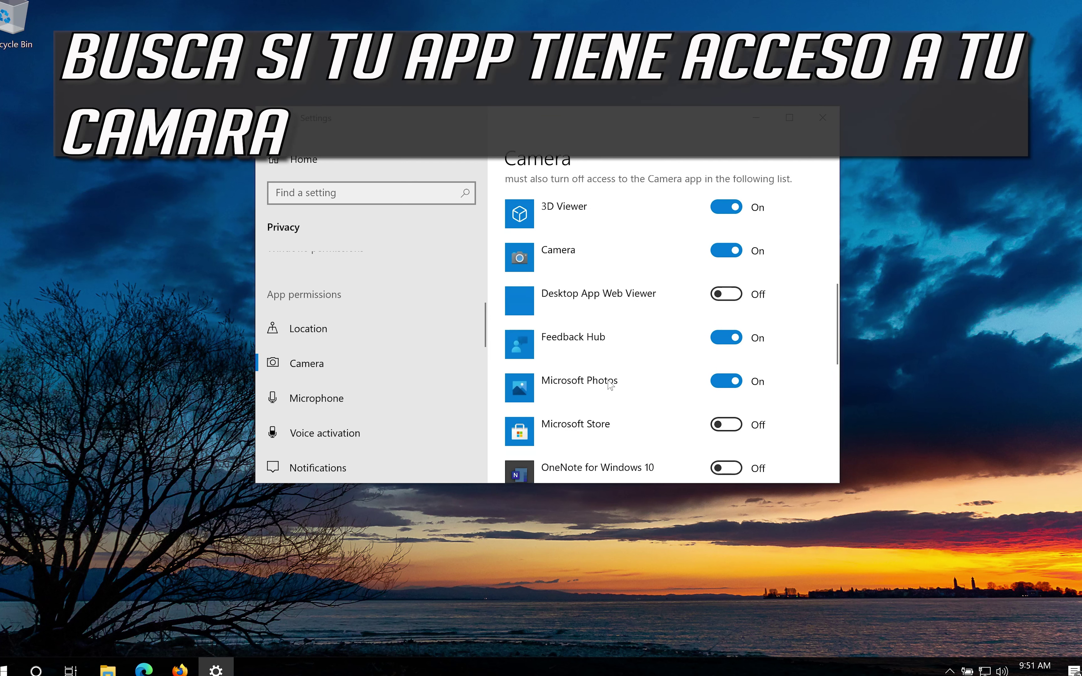
pyautogui.scroll(-3, 610, 385)
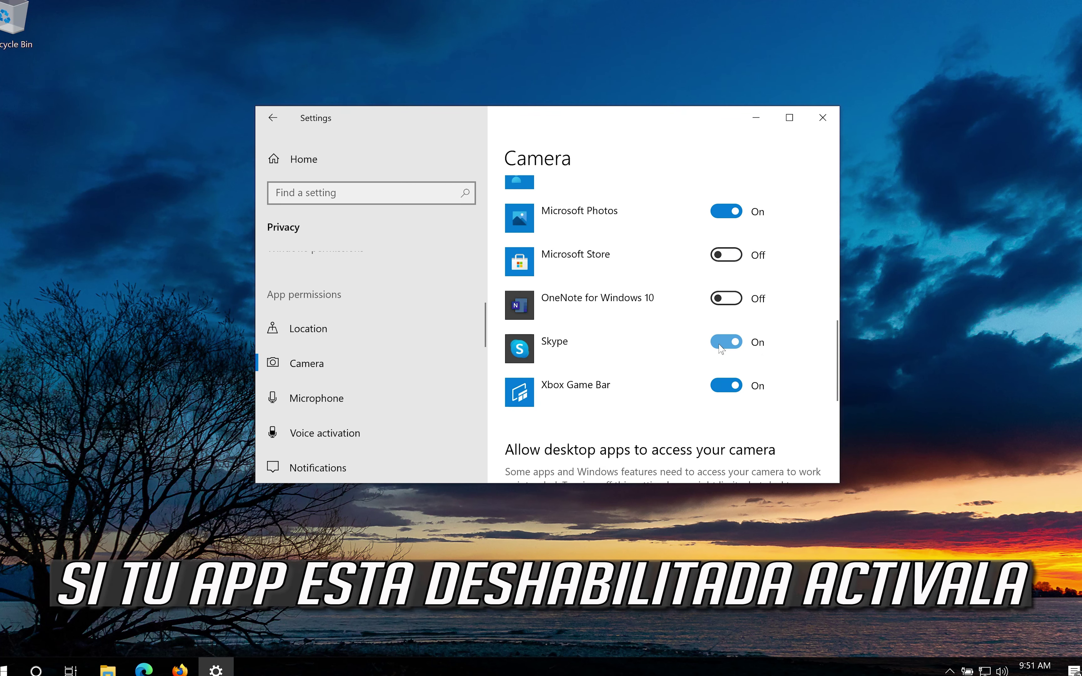
pyautogui.scroll(-4, 716, 347)
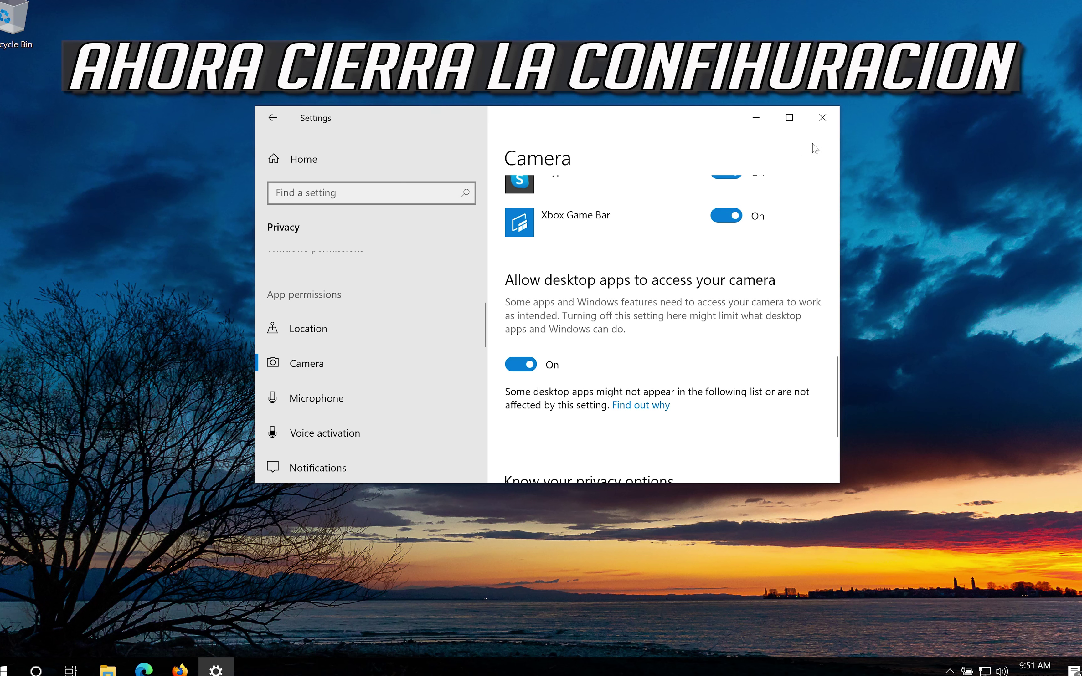
pyautogui.click(827, 127)
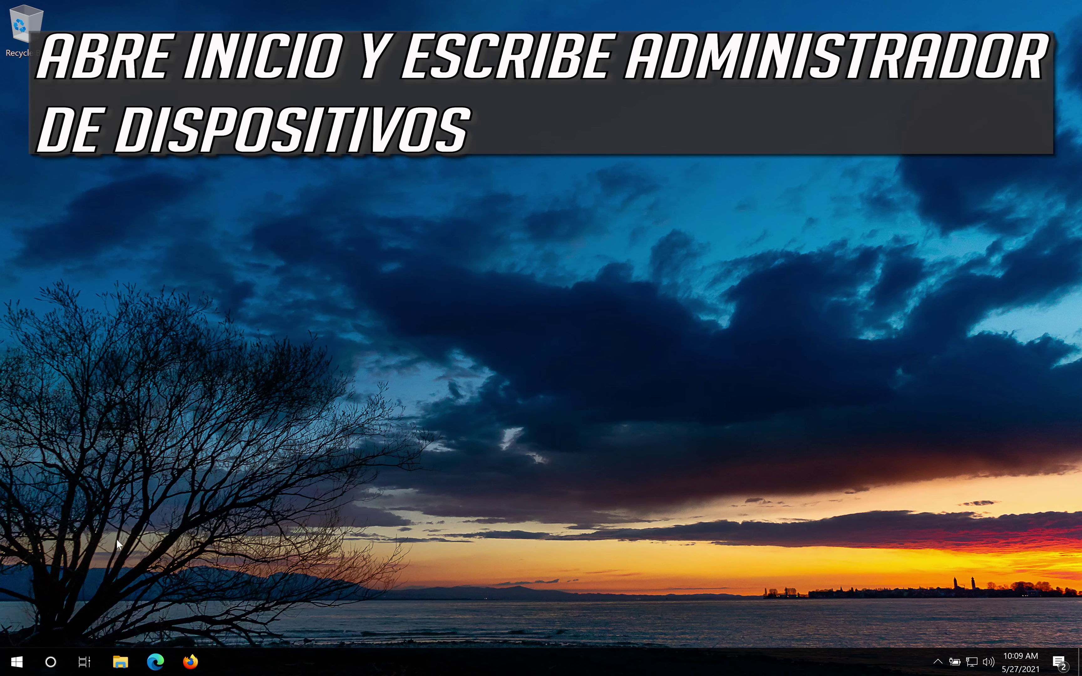
# Step: Search Windows for "device manager", open Device Manager and move its window nearer the middle of the desktop
pyautogui.click(15, 672)
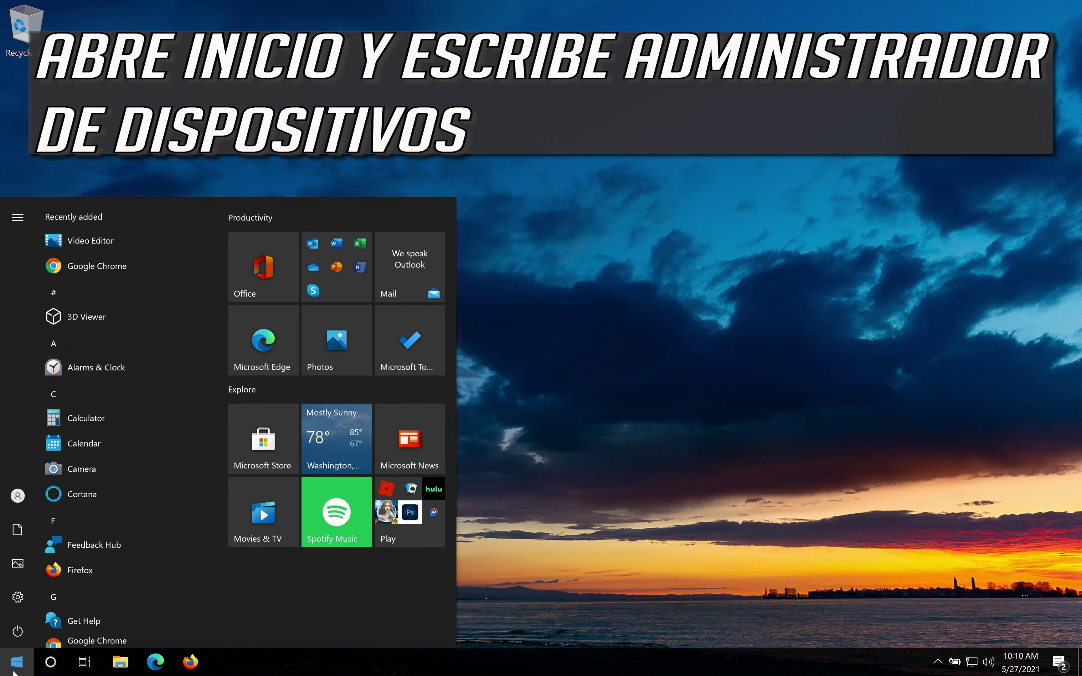
pyautogui.write('device')
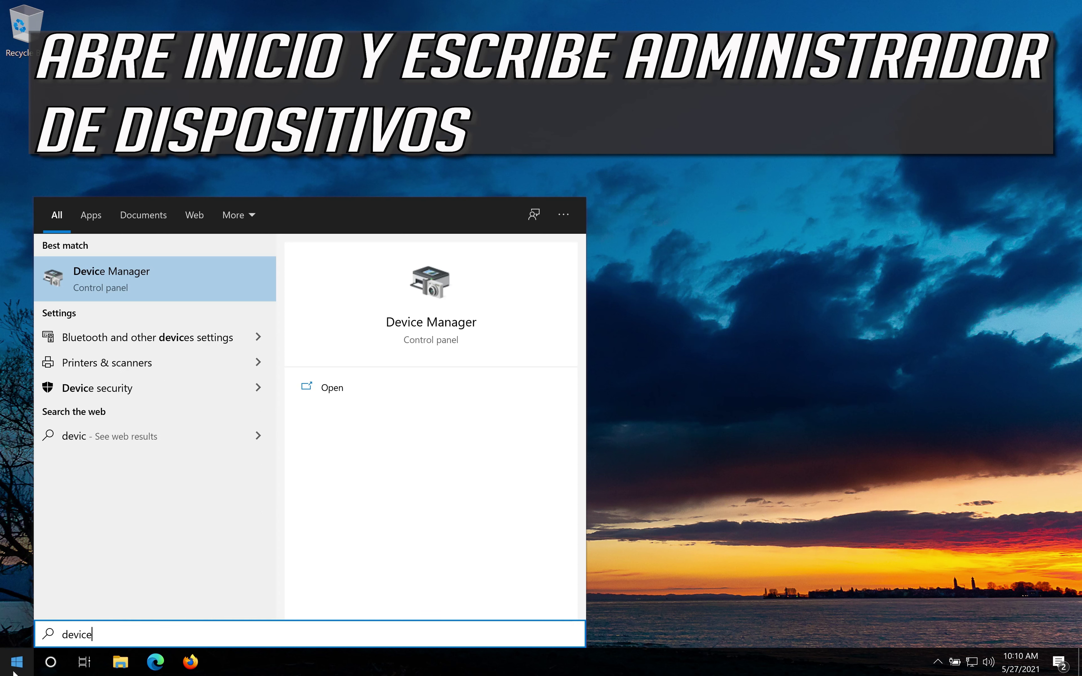
pyautogui.write(' manager')
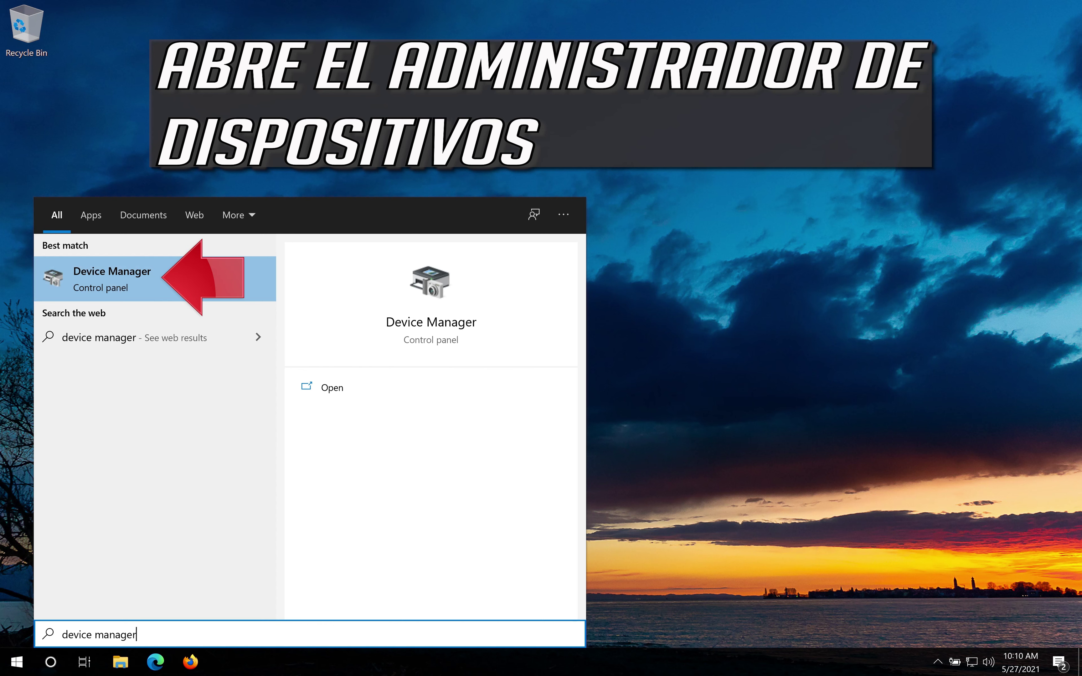
pyautogui.click(186, 279)
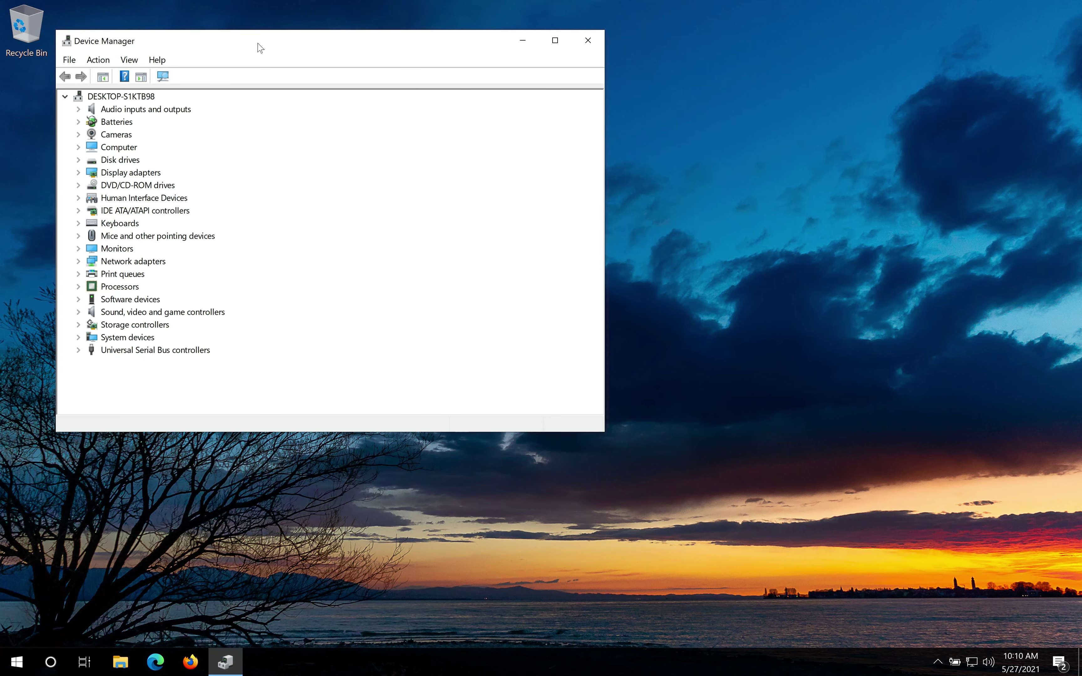
pyautogui.moveTo(260, 49); pyautogui.dragTo(496, 127)
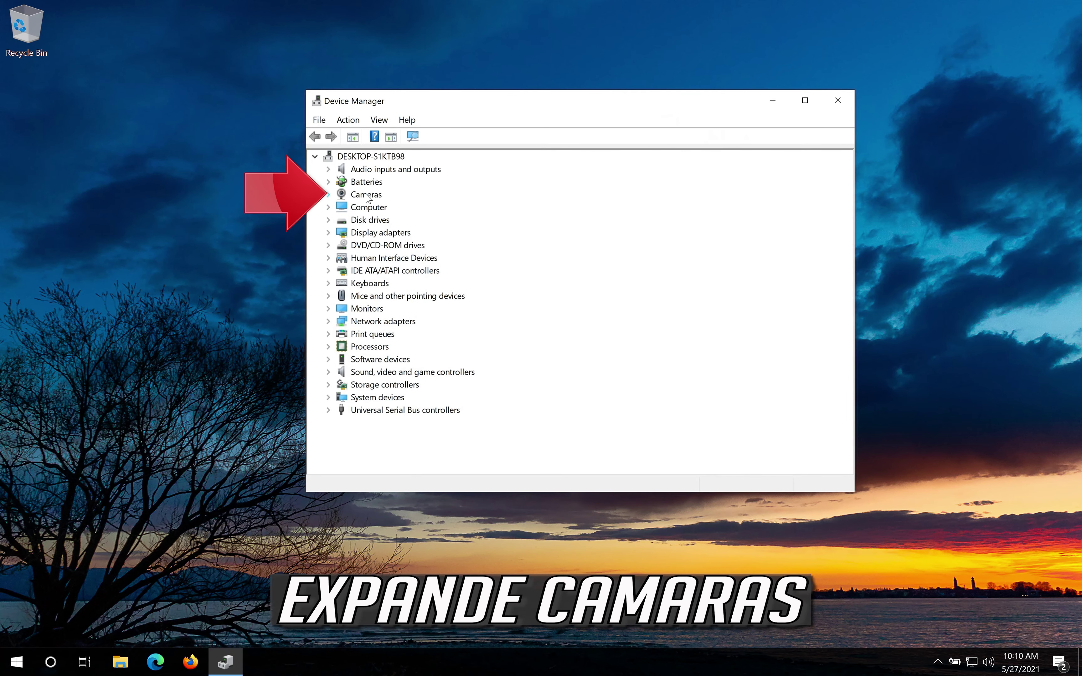
# Step: Open the driver properties of the VirtualBox integrated webcam under Cameras and search automatically for an updated driver
pyautogui.click(328, 195)
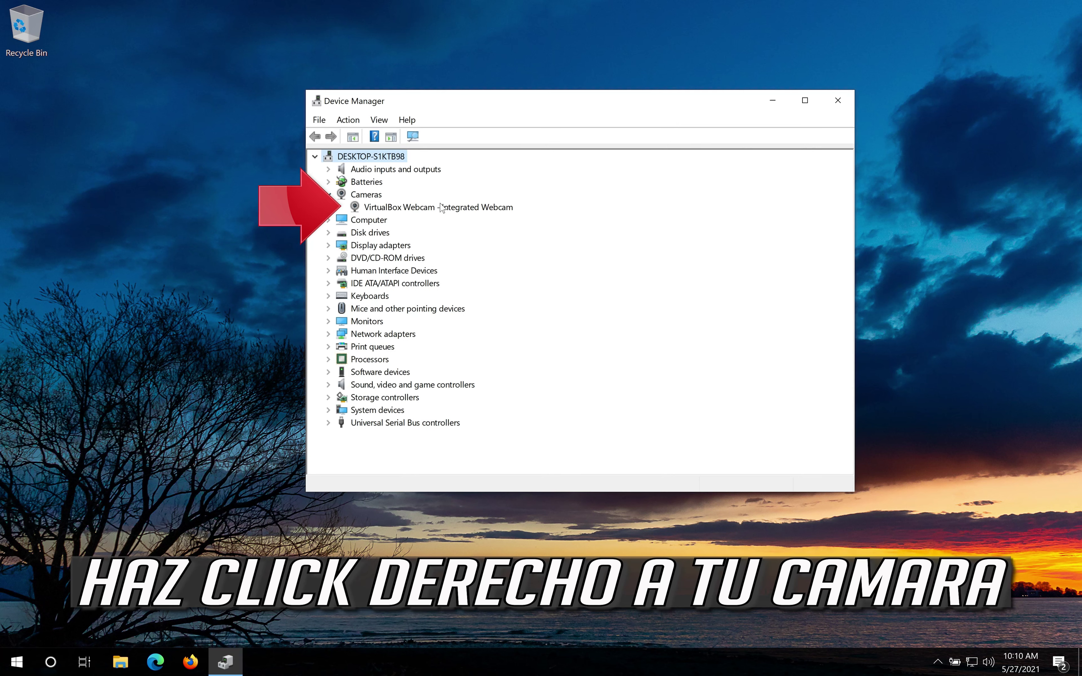
pyautogui.rightClick(455, 207)
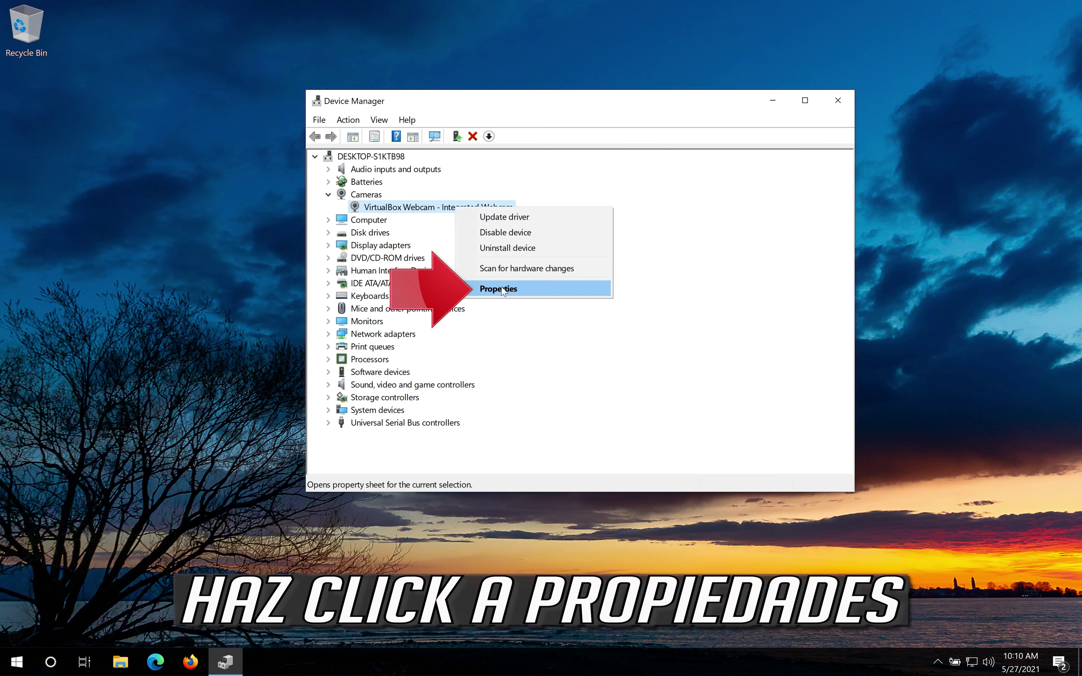
pyautogui.click(531, 295)
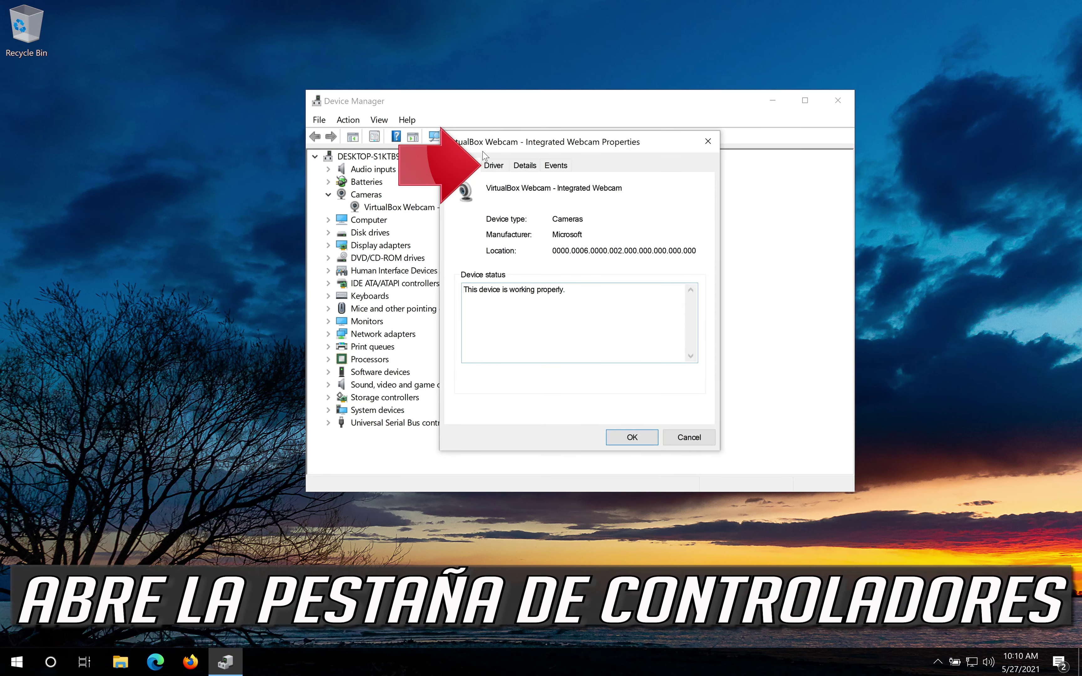
pyautogui.click(501, 166)
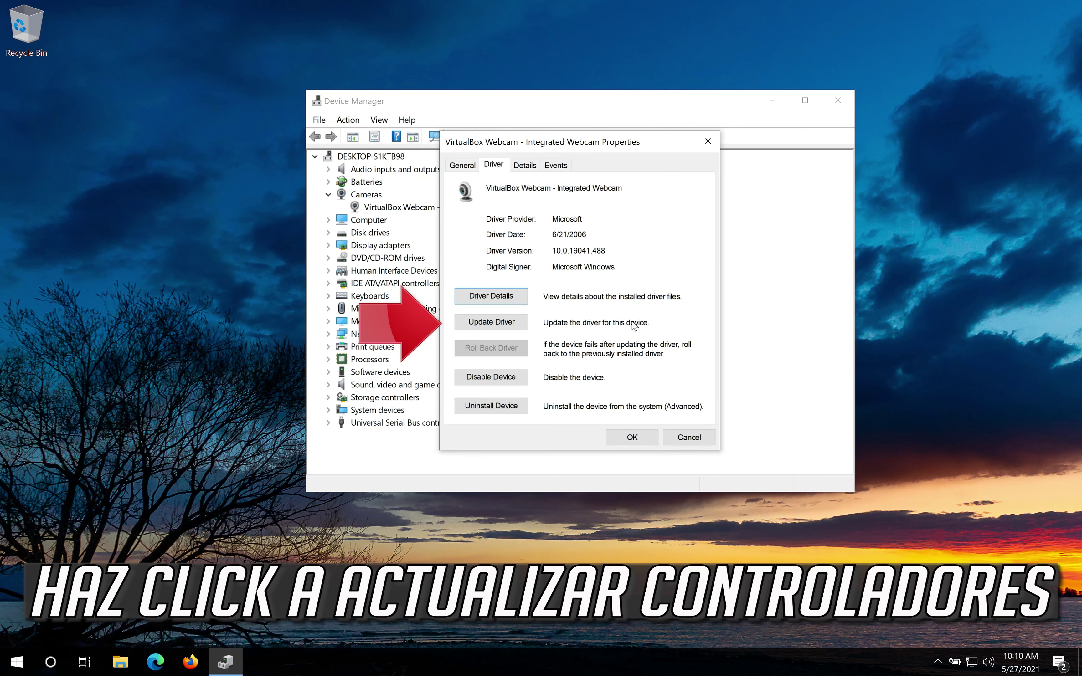
pyautogui.click(485, 323)
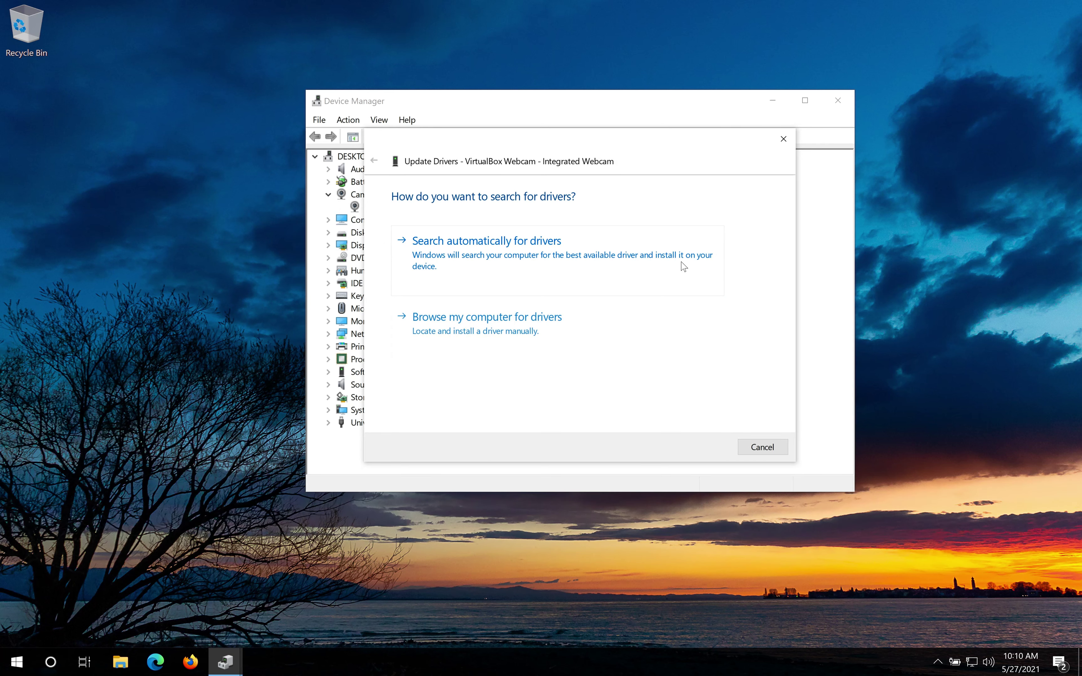
pyautogui.click(531, 269)
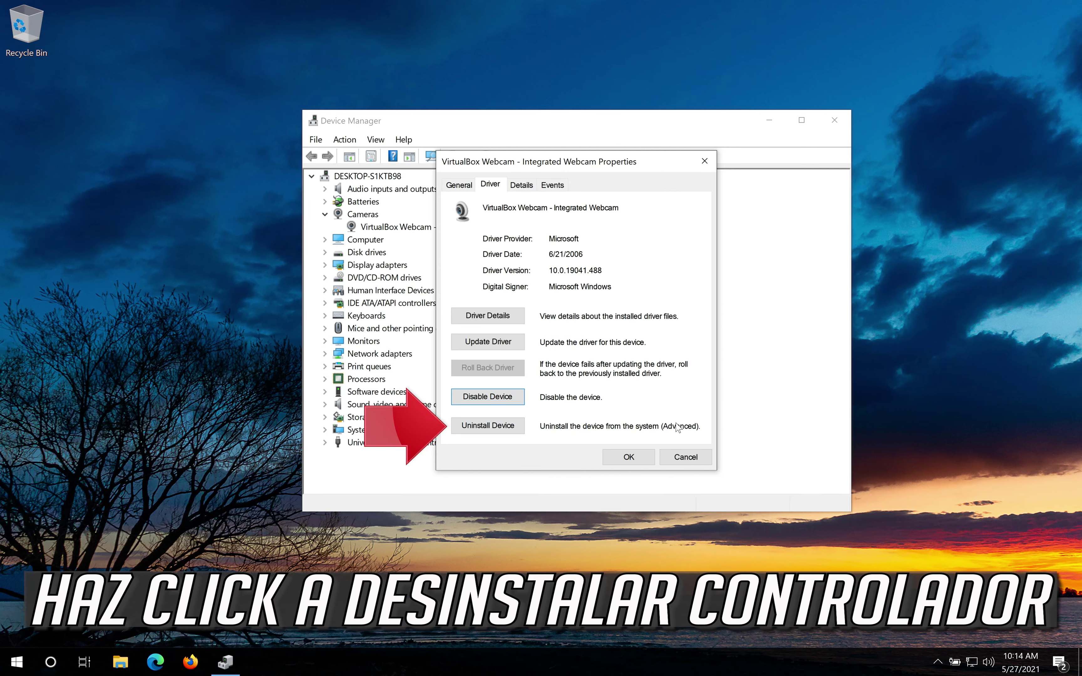
# Step: Uninstall the VirtualBox integrated webcam device from its driver properties and close Device Manager
pyautogui.click(482, 427)
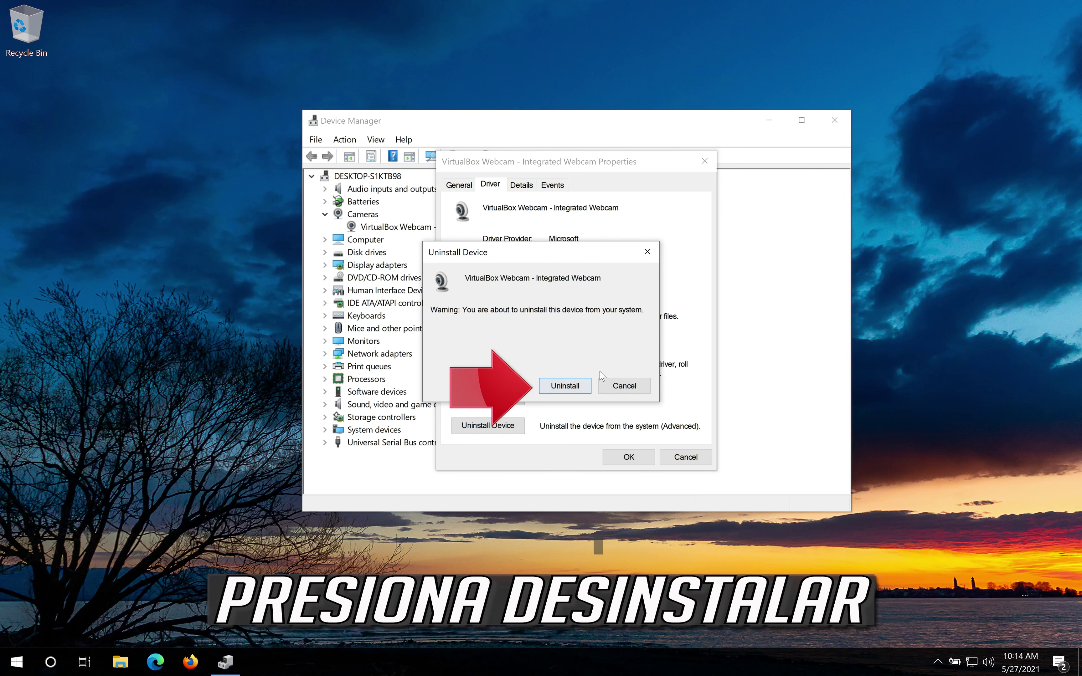
pyautogui.click(566, 386)
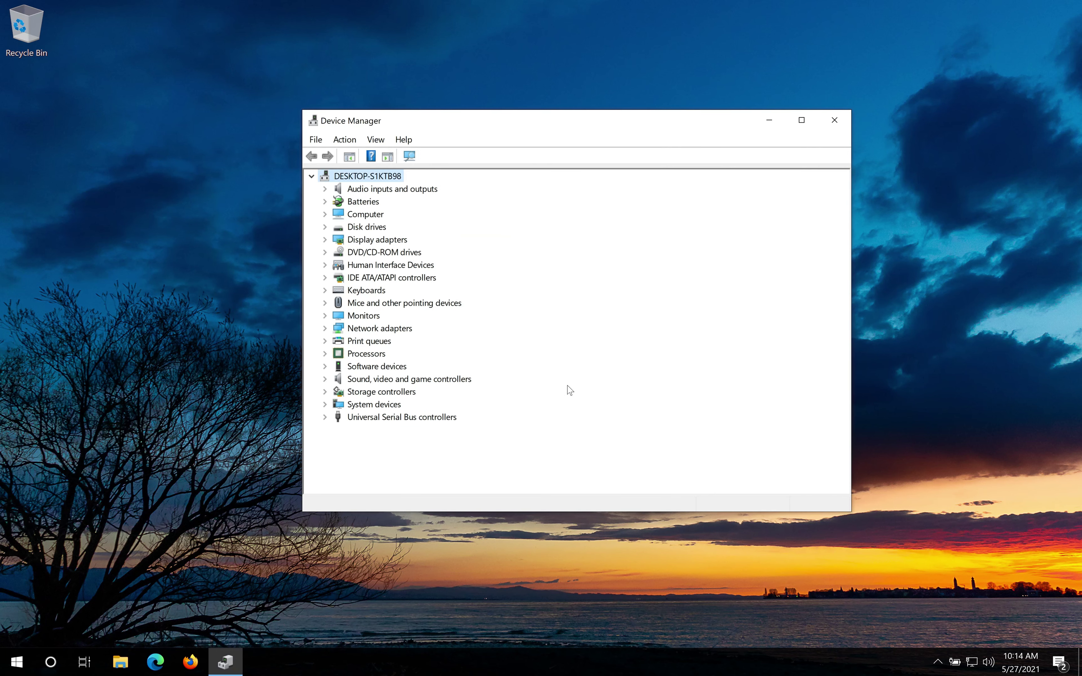
pyautogui.click(842, 118)
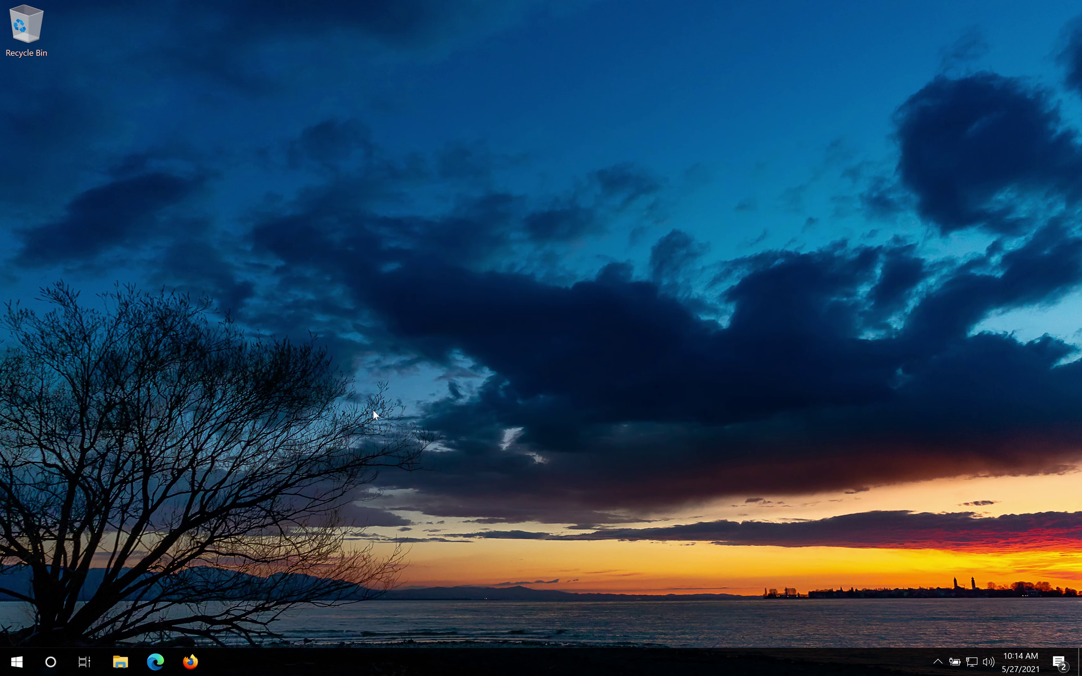
# Step: Restart the computer
pyautogui.click(16, 663)
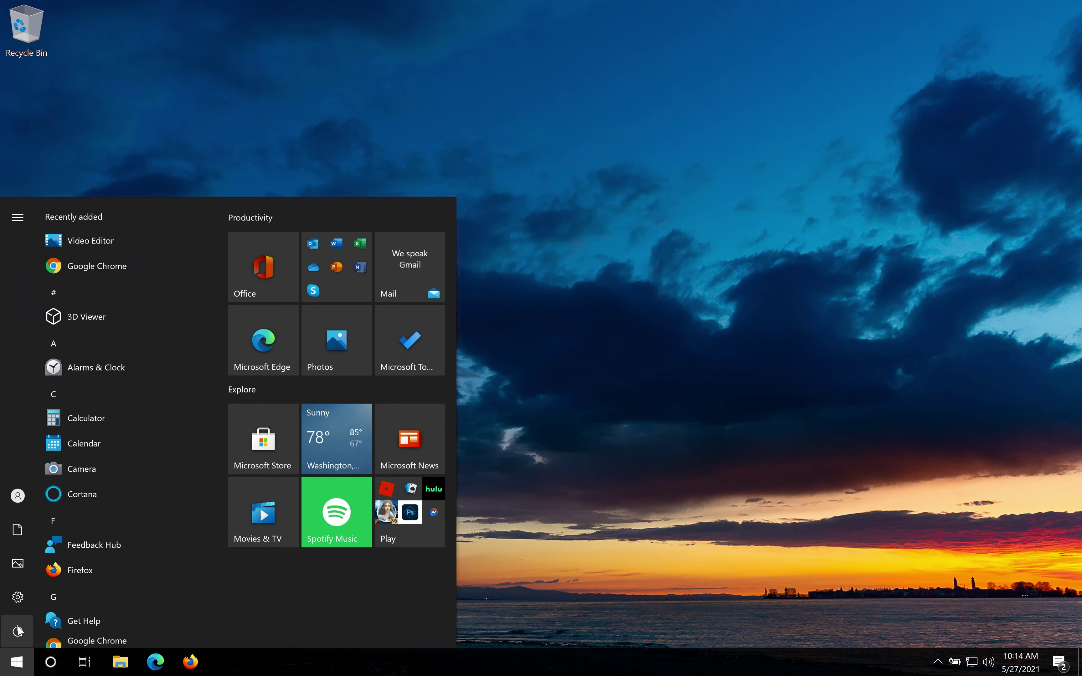
pyautogui.click(19, 631)
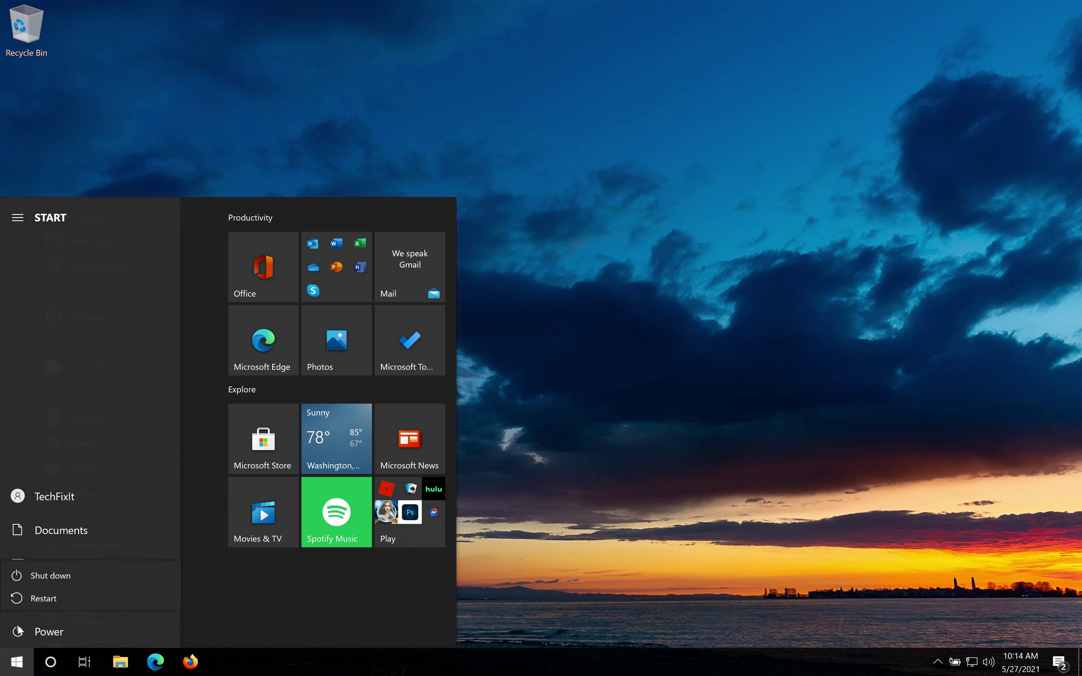
pyautogui.click(48, 598)
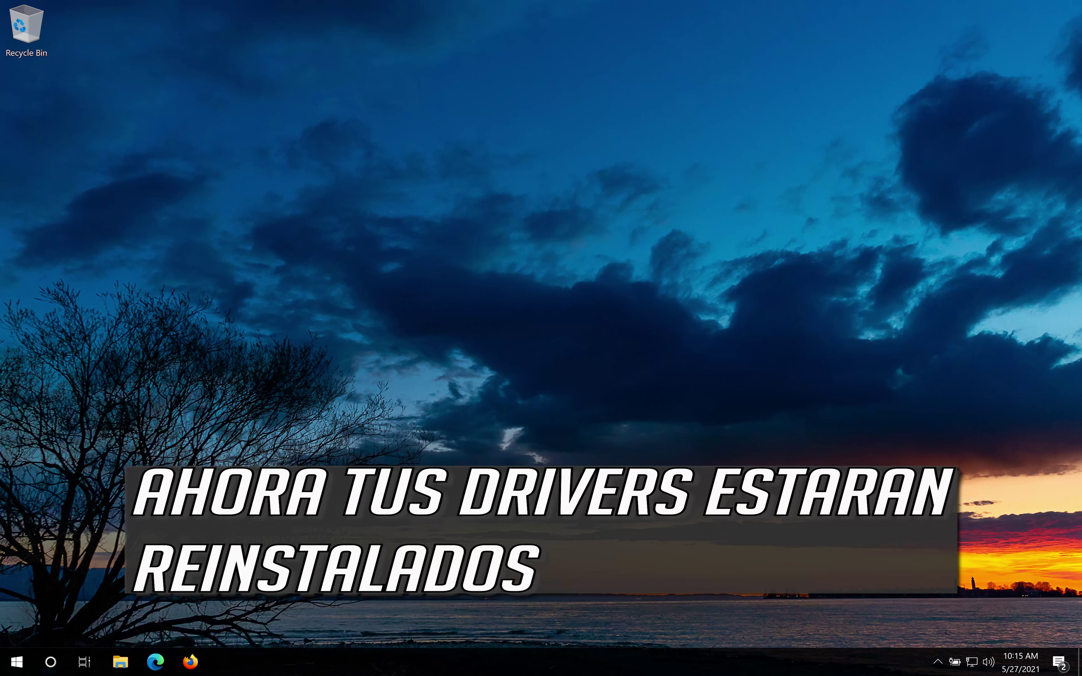
# Step: Search Windows for "device" to reopen Device Manager and expand the Cameras category
pyautogui.press('super')
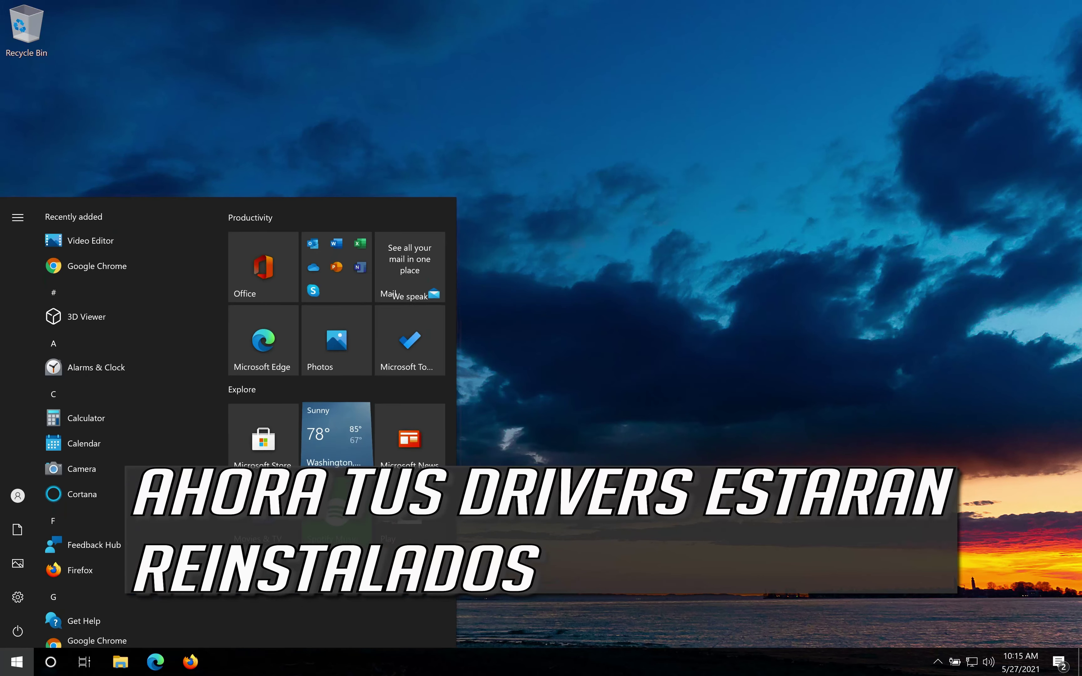
pyautogui.write('device')
pyautogui.press('Return')
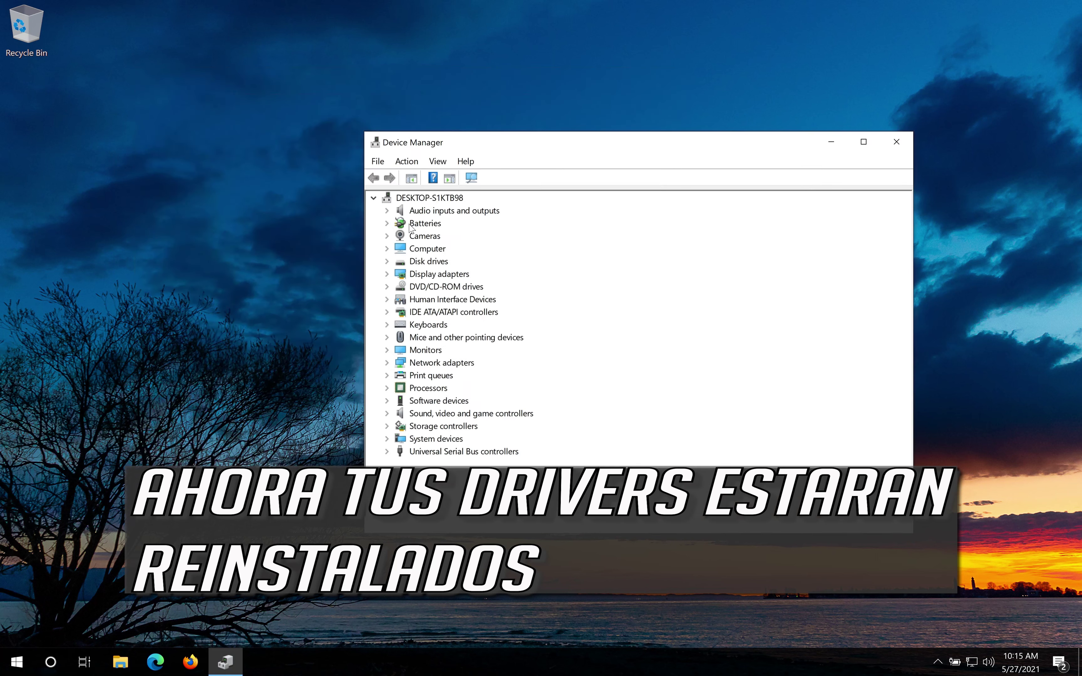
pyautogui.doubleClick(411, 233)
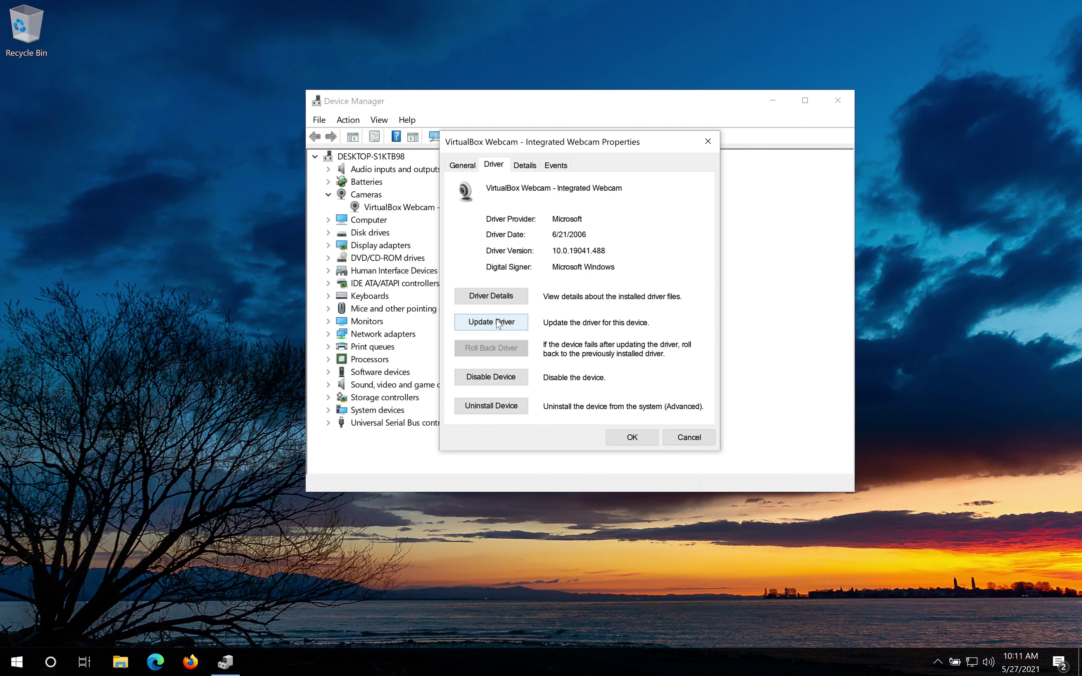
# Step: Manually install the USB Video Device driver for the webcam from the computer's list of available drivers, and close the properties and Device Manager
pyautogui.click(500, 323)
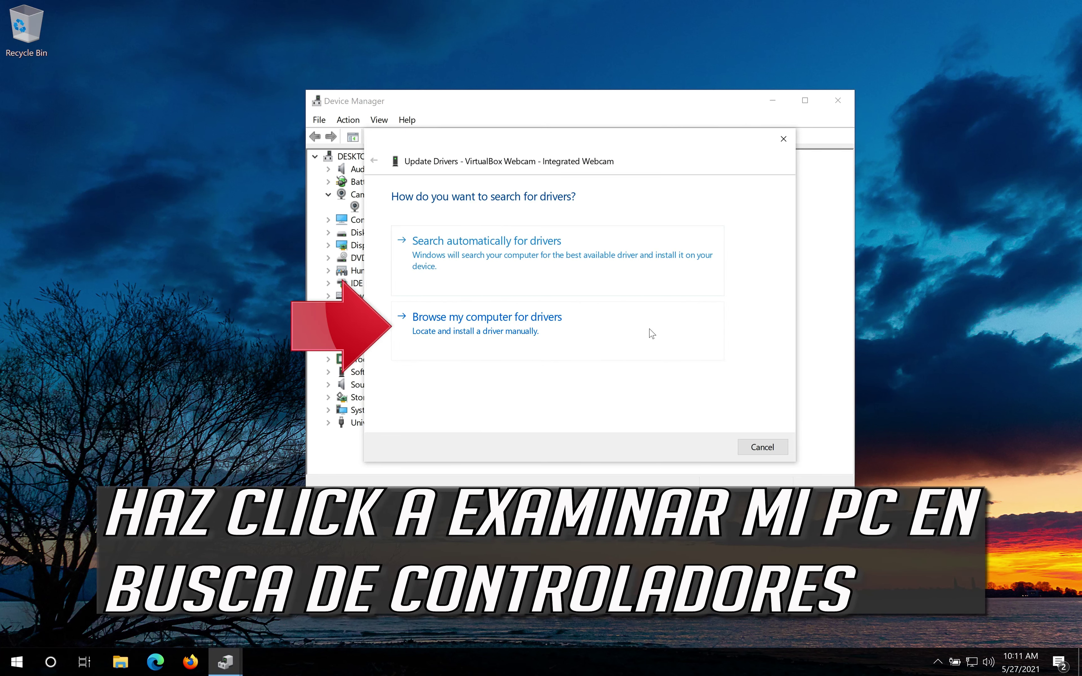
pyautogui.click(491, 352)
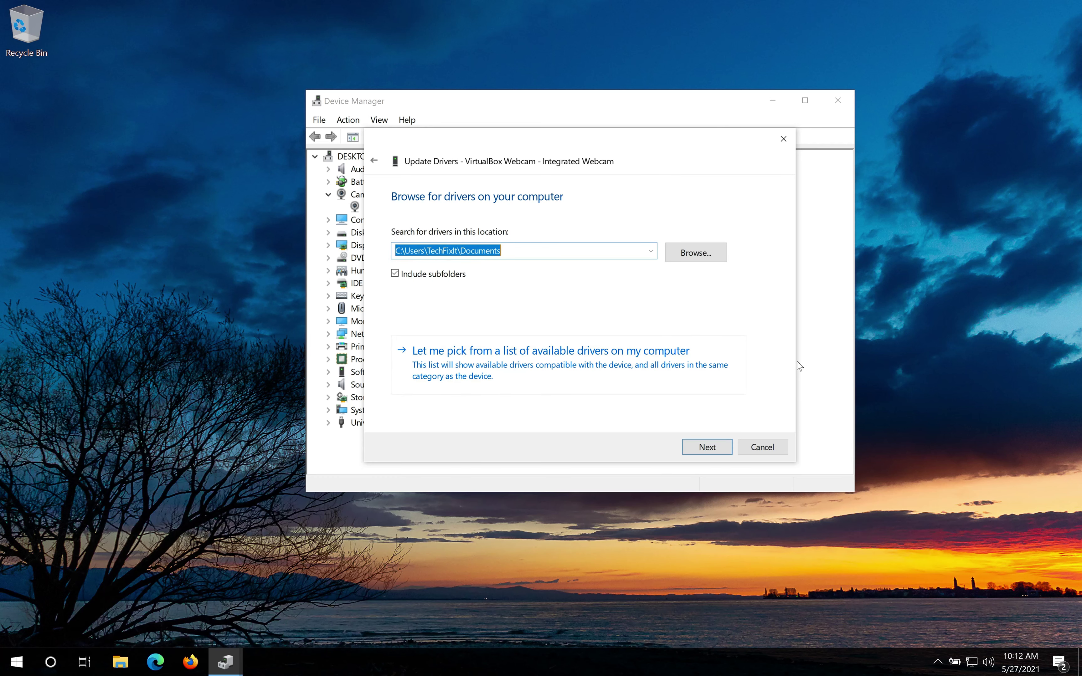
pyautogui.click(493, 366)
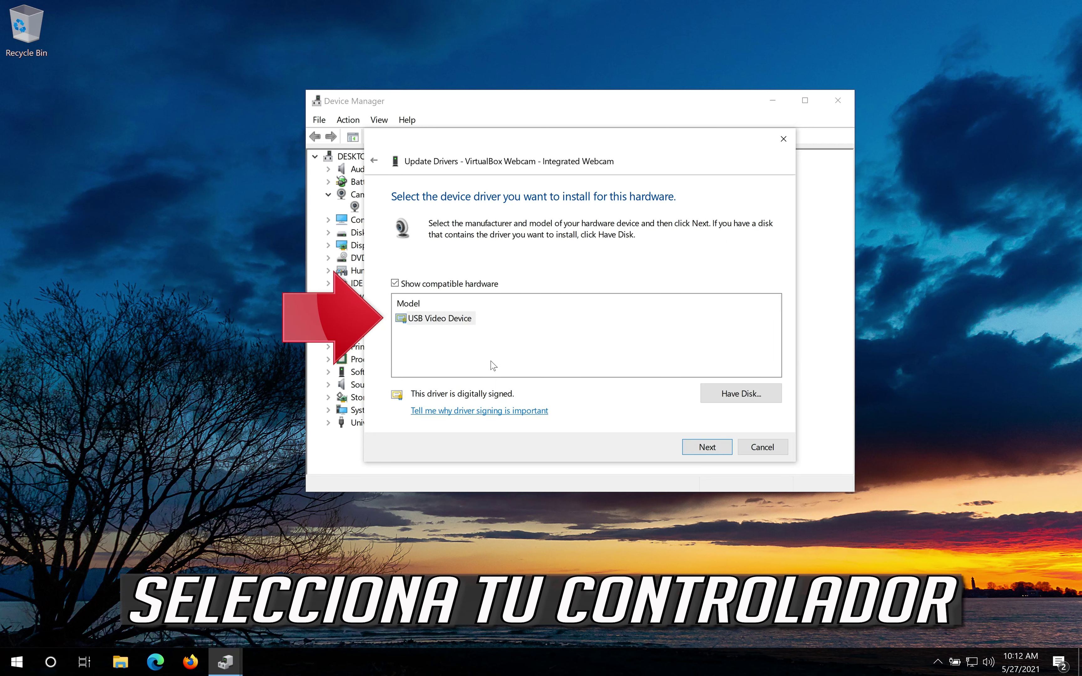
pyautogui.click(423, 322)
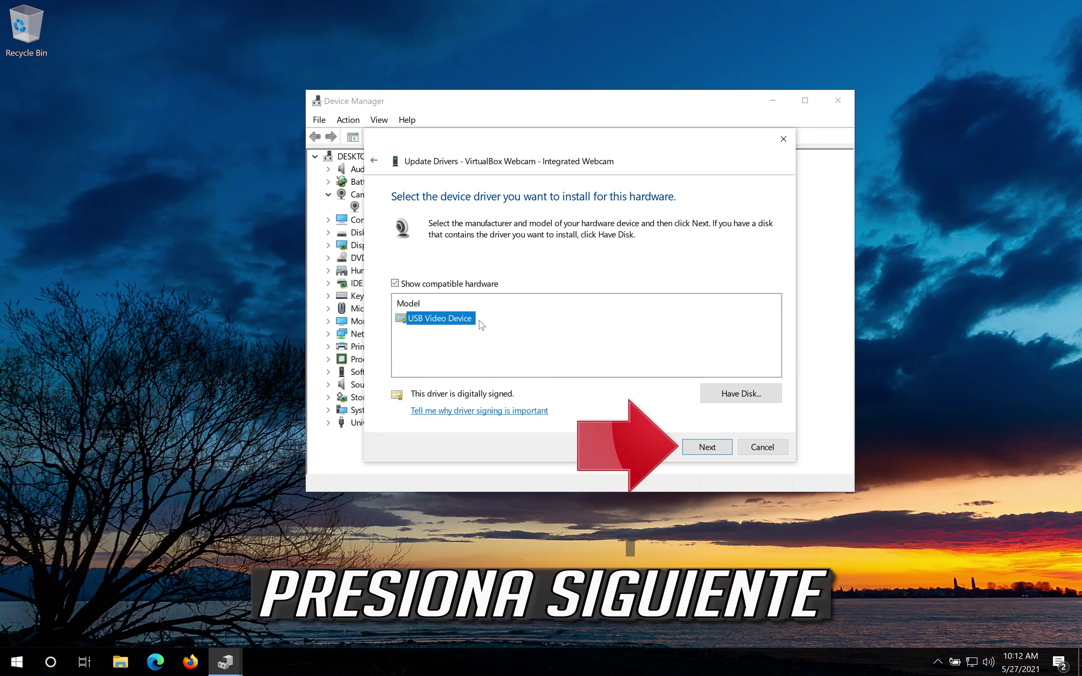
pyautogui.click(700, 452)
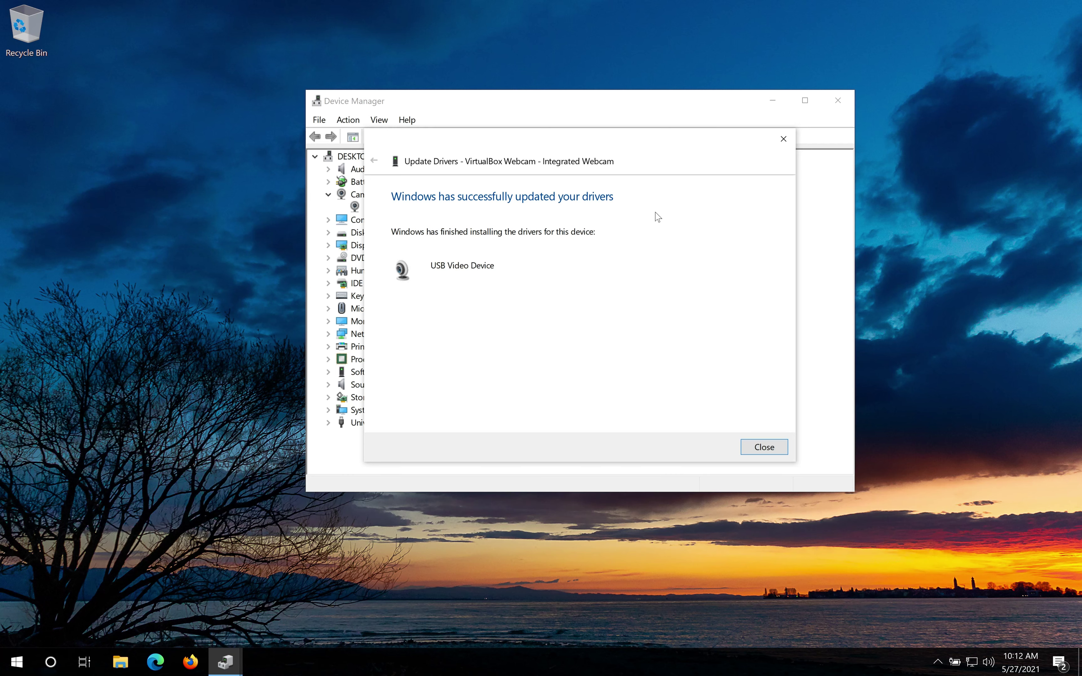
pyautogui.click(763, 446)
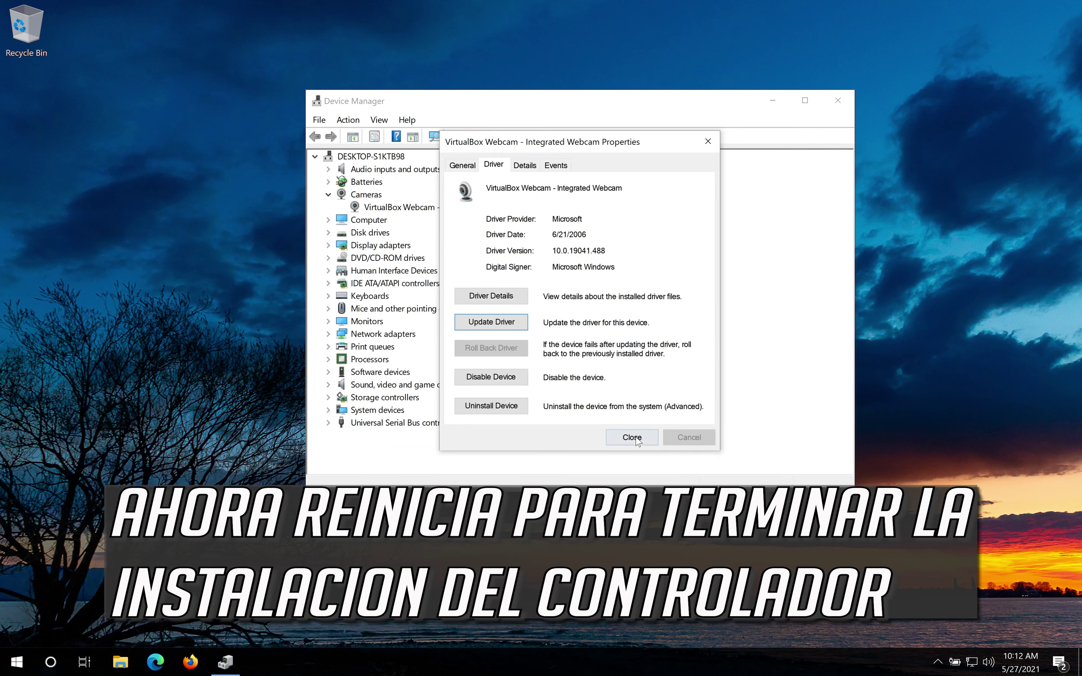
pyautogui.click(631, 437)
pyautogui.click(838, 100)
# Step: Restart the computer to finish the driver installation
pyautogui.click(16, 662)
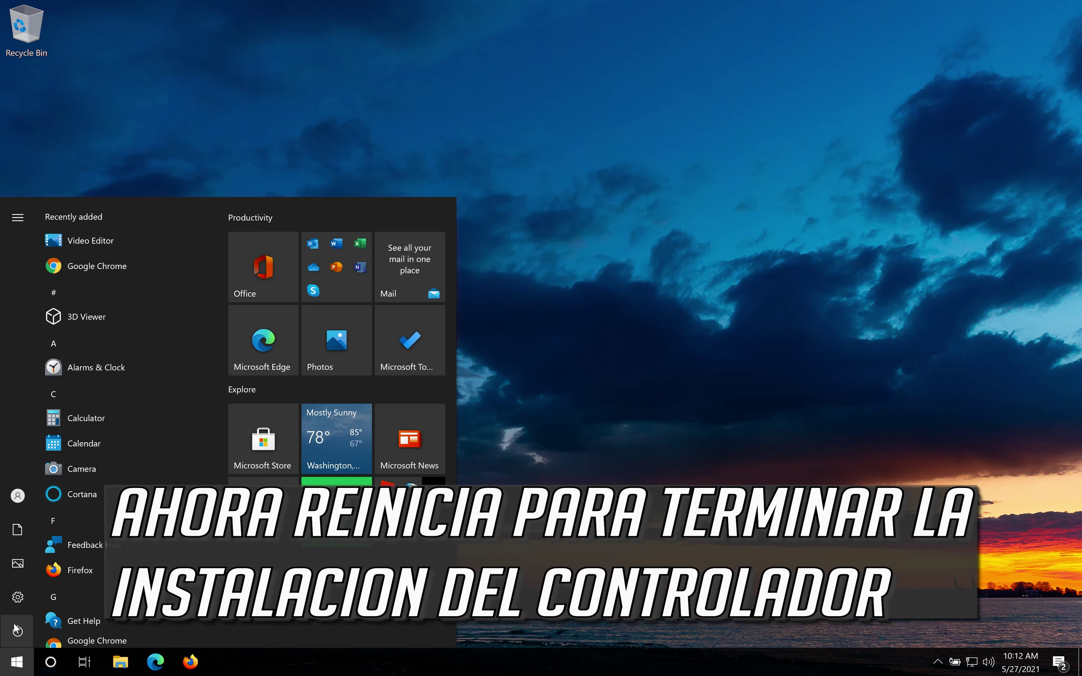
pyautogui.click(16, 630)
pyautogui.click(40, 591)
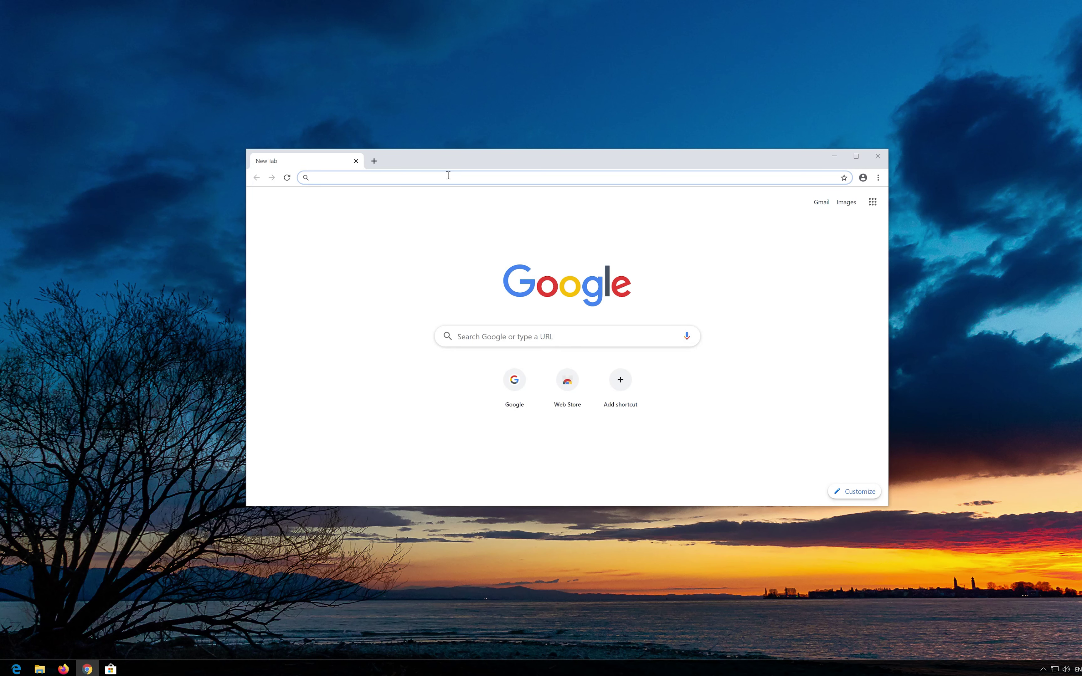
pyautogui.write('https://www.microsoft.com/en-us/software-download/windows10')
pyautogui.press('Return')
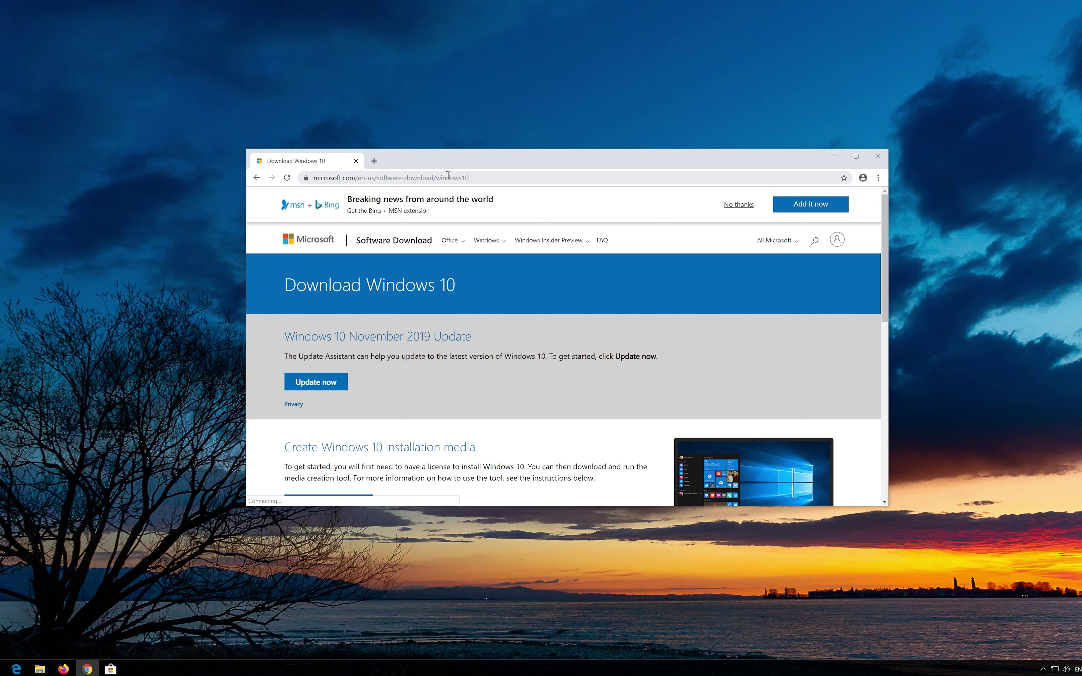
pyautogui.scroll(-1, 523, 368)
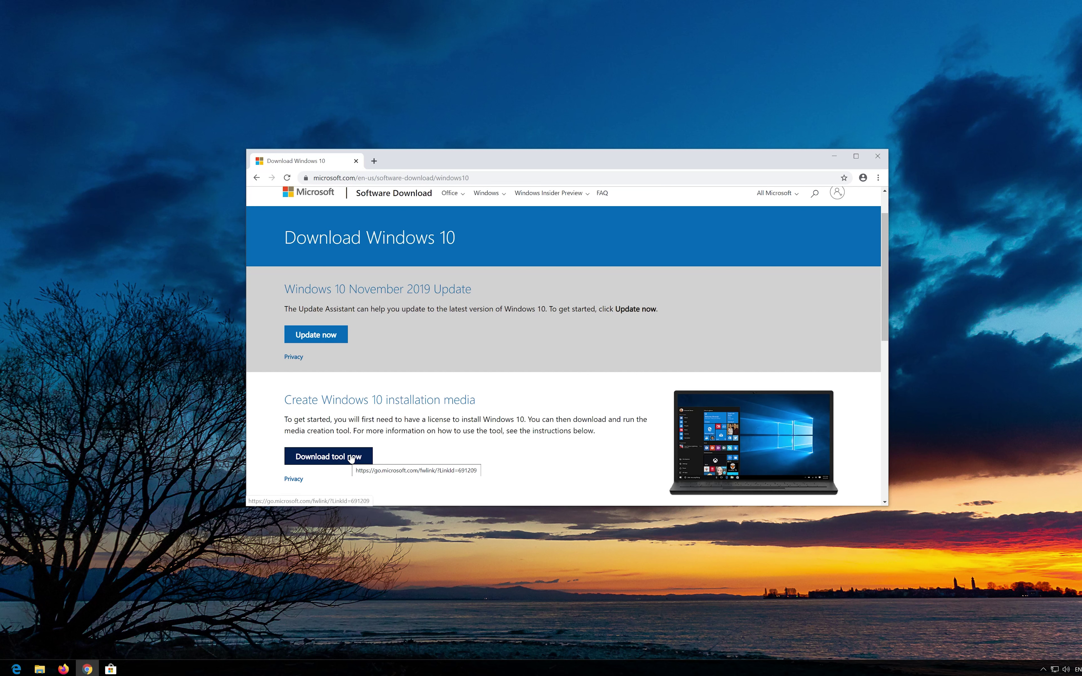
pyautogui.click(351, 457)
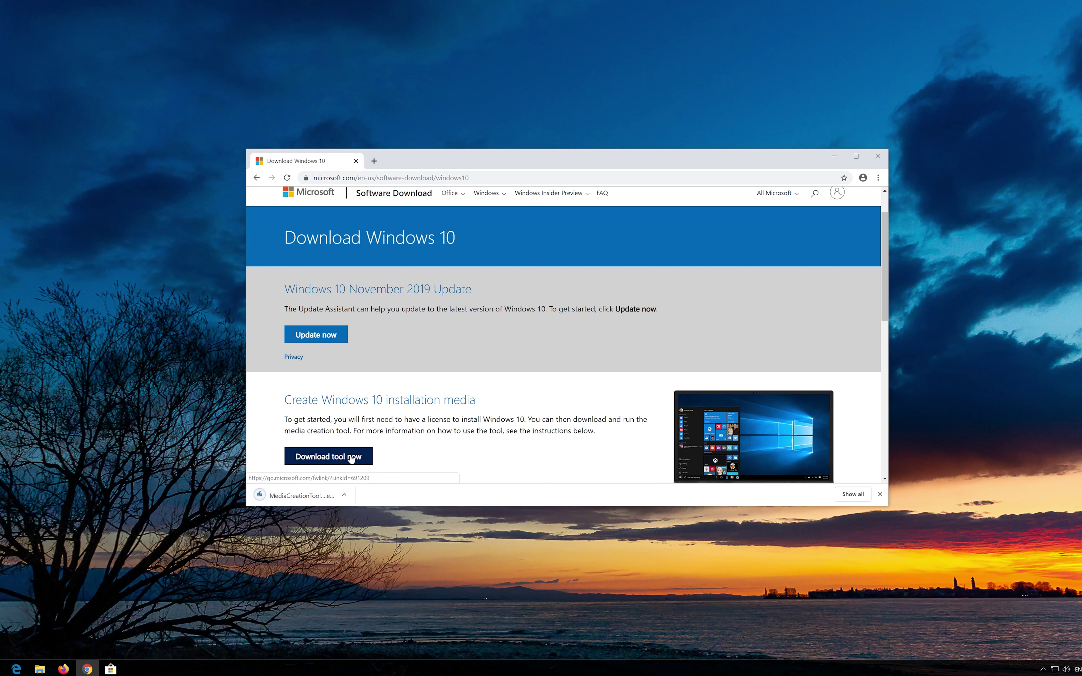
pyautogui.click(878, 156)
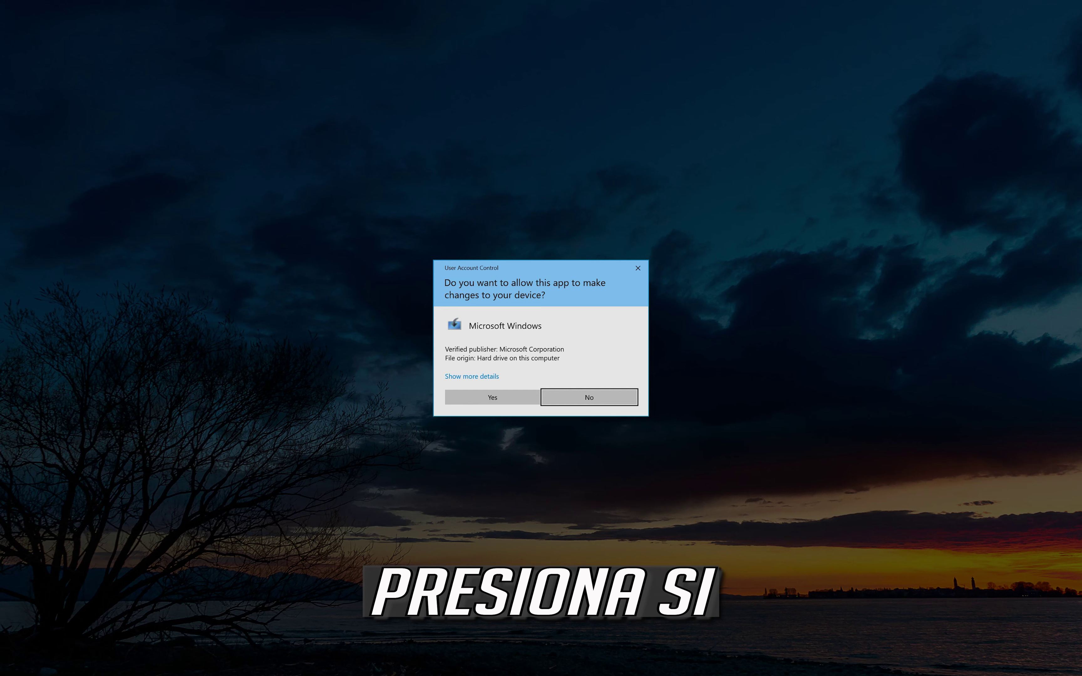
# Step: Allow Windows 10 Setup to make changes, accept both license terms, choose Upgrade this PC now, and start installing with personal files and apps kept
pyautogui.click(505, 399)
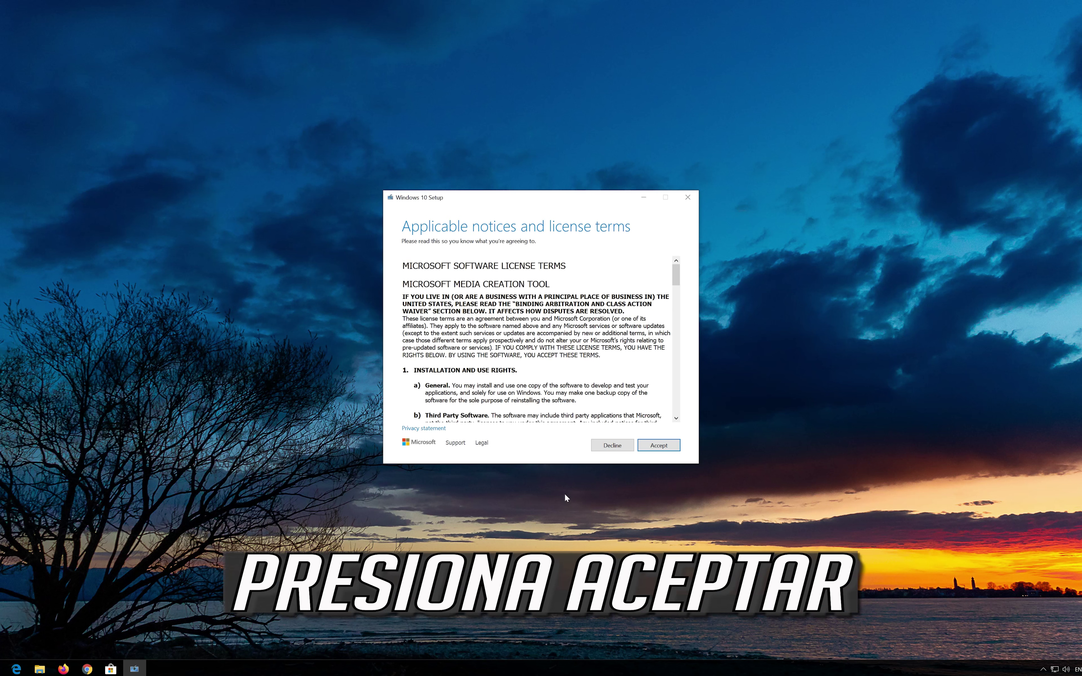
pyautogui.click(675, 445)
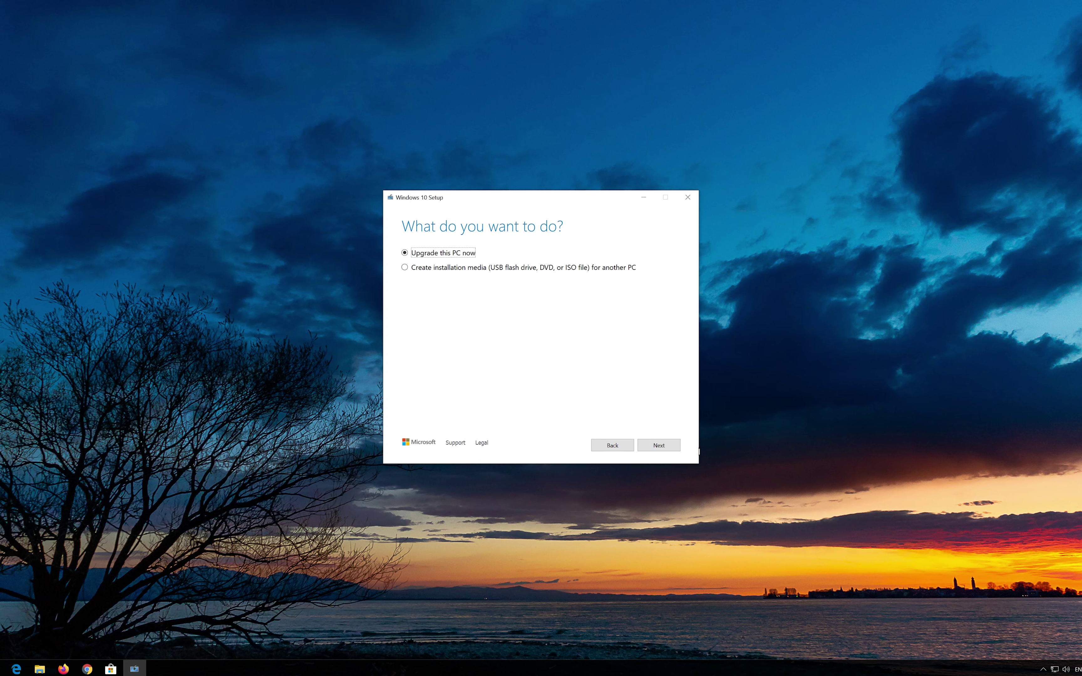
pyautogui.click(655, 447)
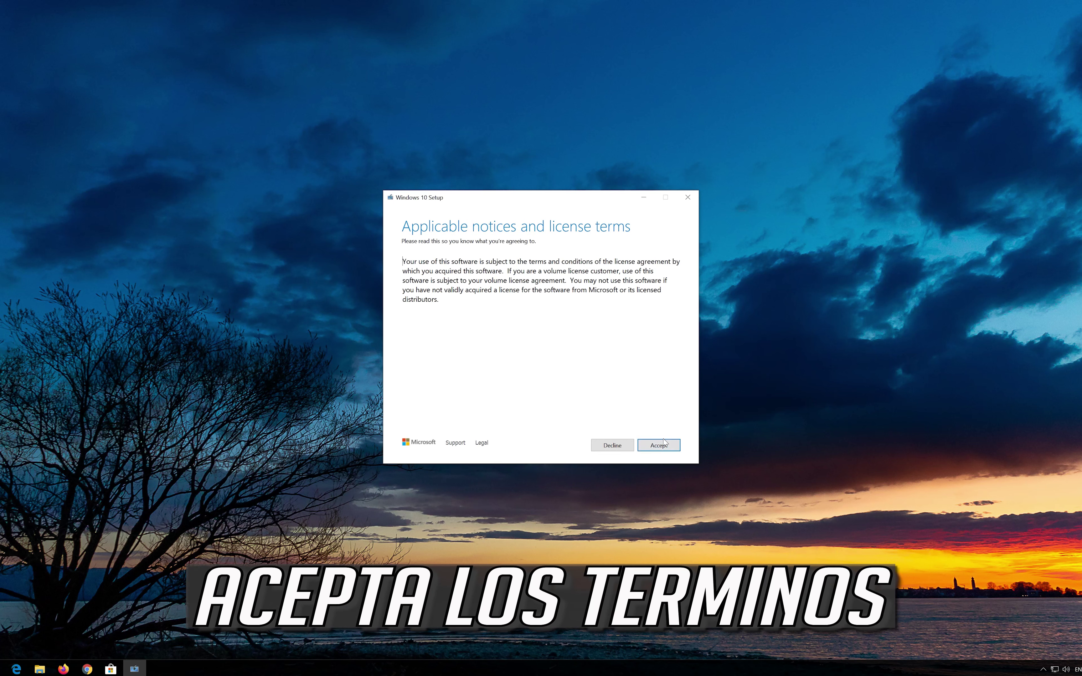
pyautogui.click(653, 447)
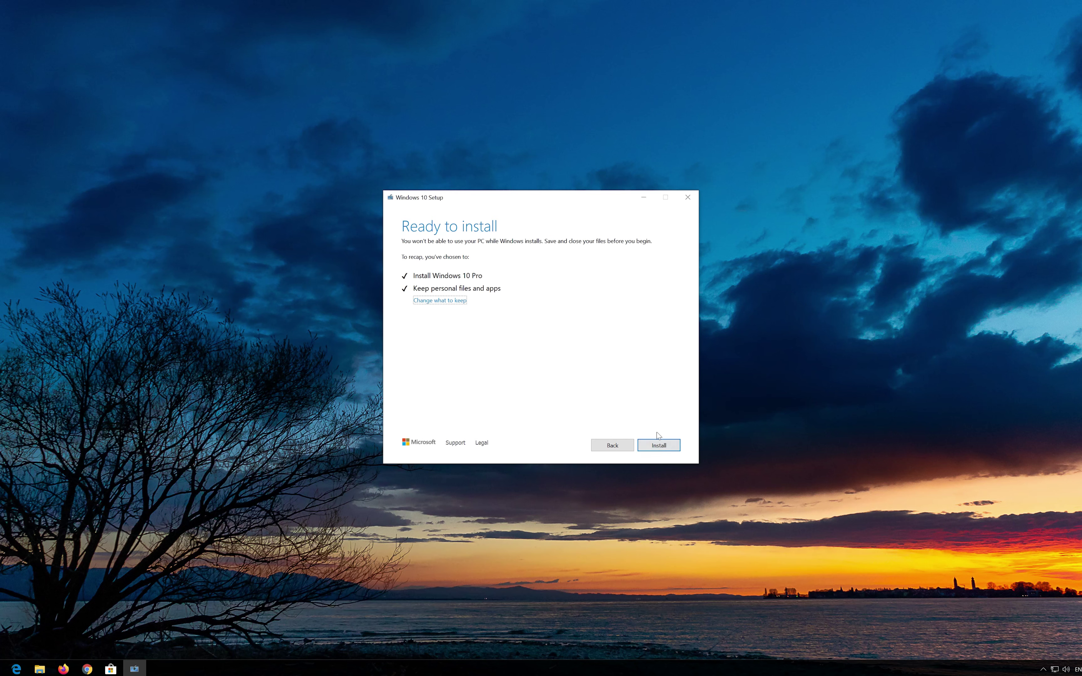
pyautogui.click(658, 445)
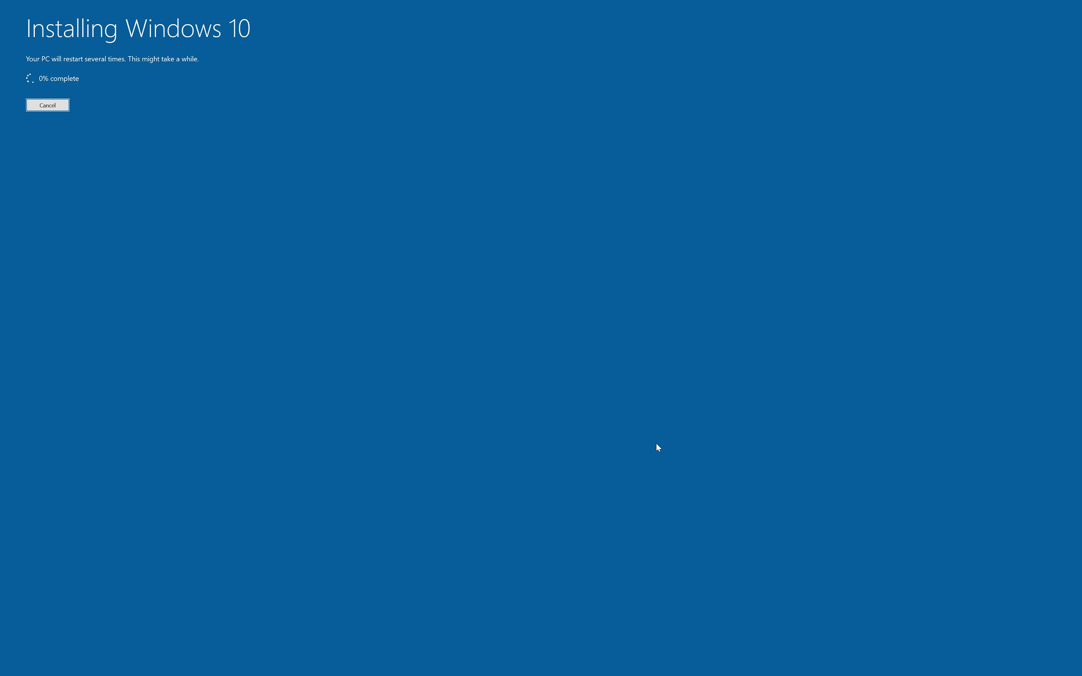